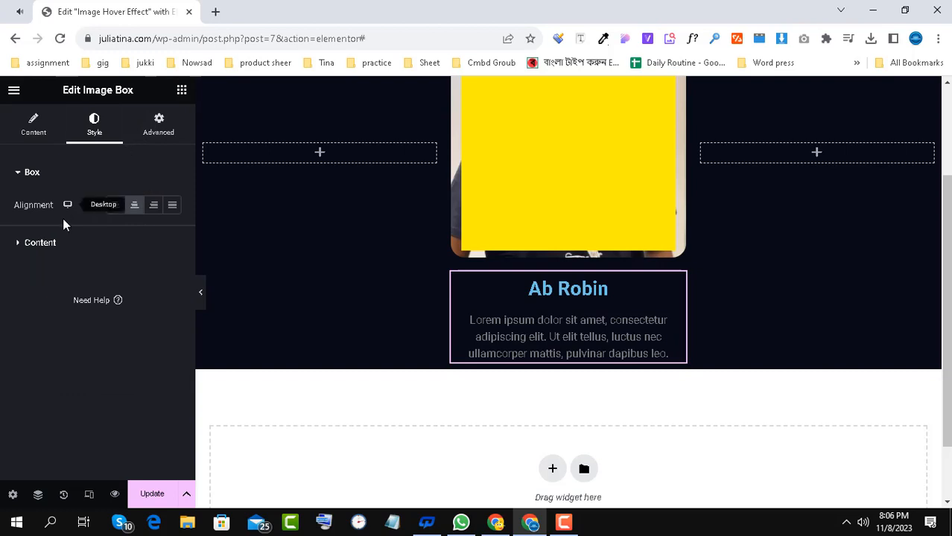
# Step: Set the image box title color to black, #000000
pyautogui.click(39, 243)
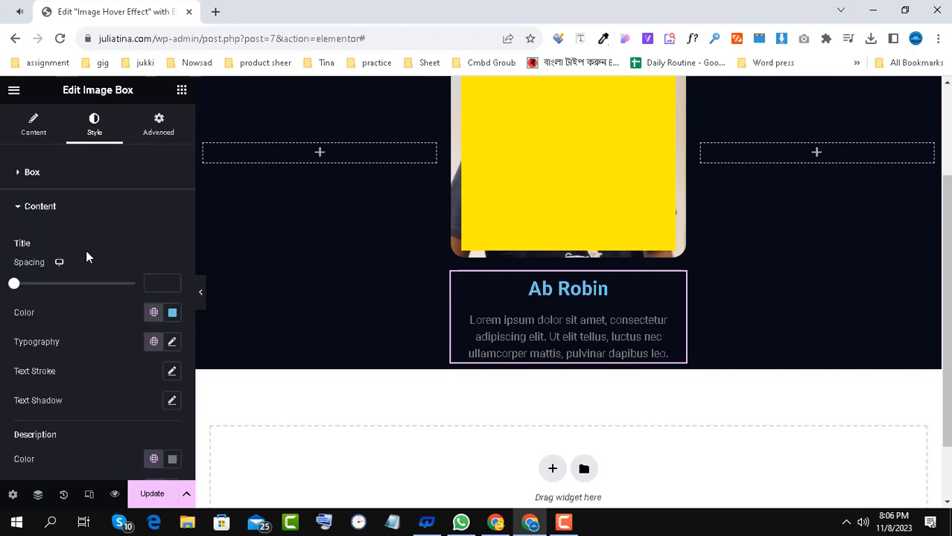
pyautogui.click(172, 313)
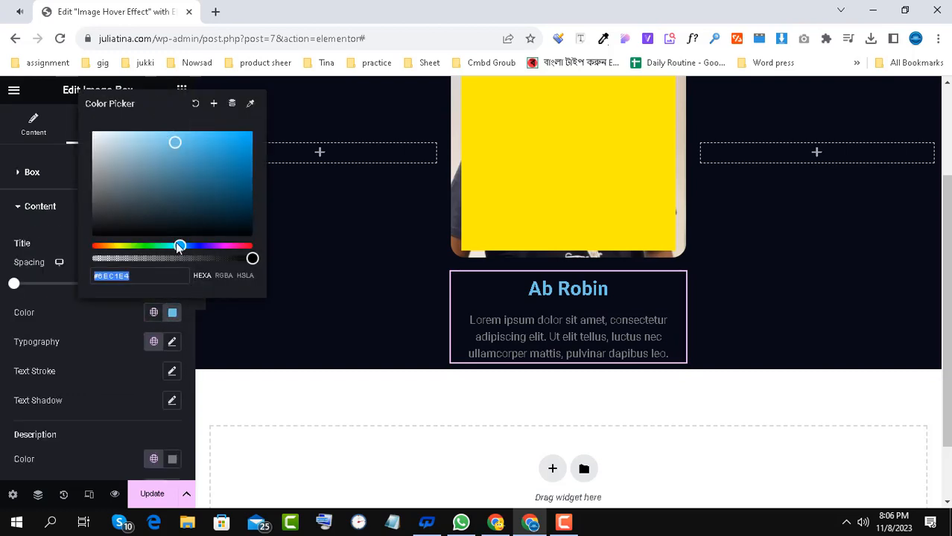
pyautogui.moveTo(176, 147); pyautogui.dragTo(92, 238)
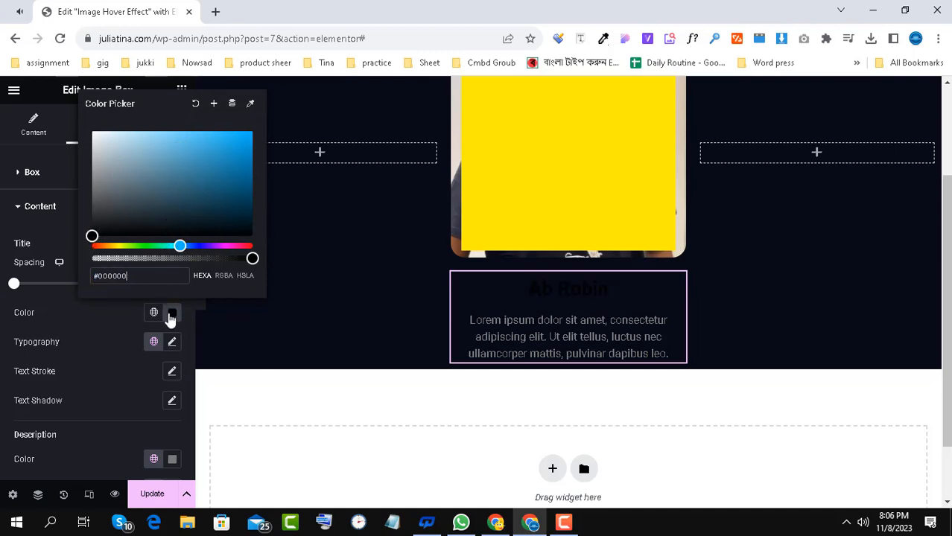
pyautogui.click(325, 316)
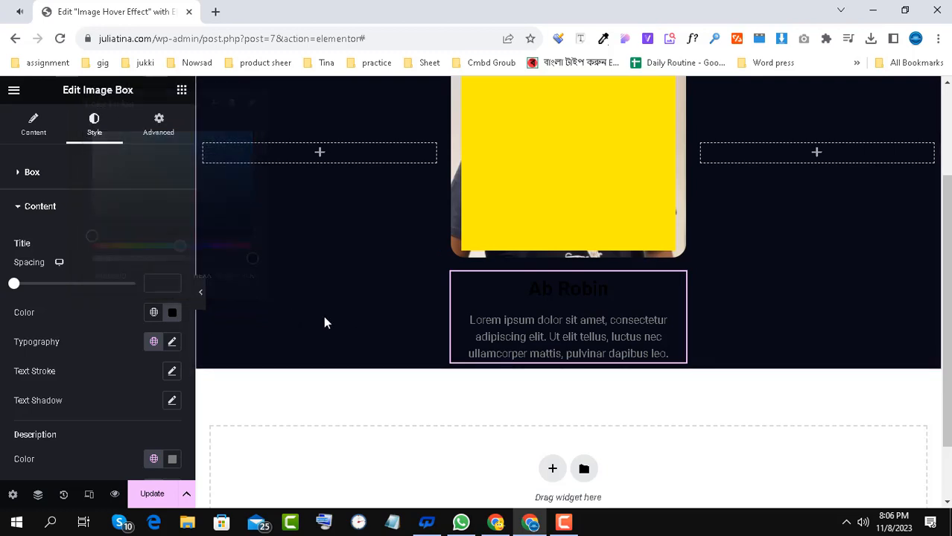
# Step: Set the image box position to Absolute so it overlays the yellow card
pyautogui.click(159, 123)
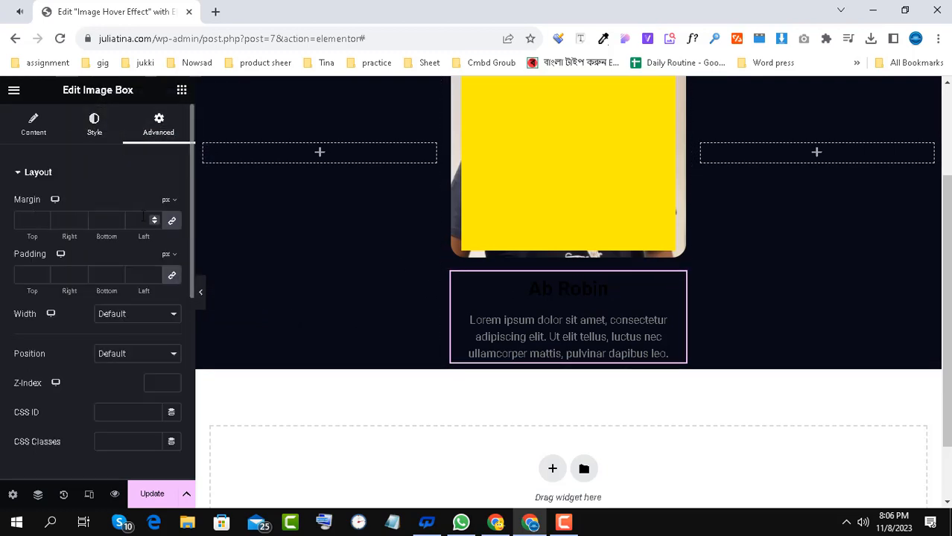
pyautogui.click(112, 359)
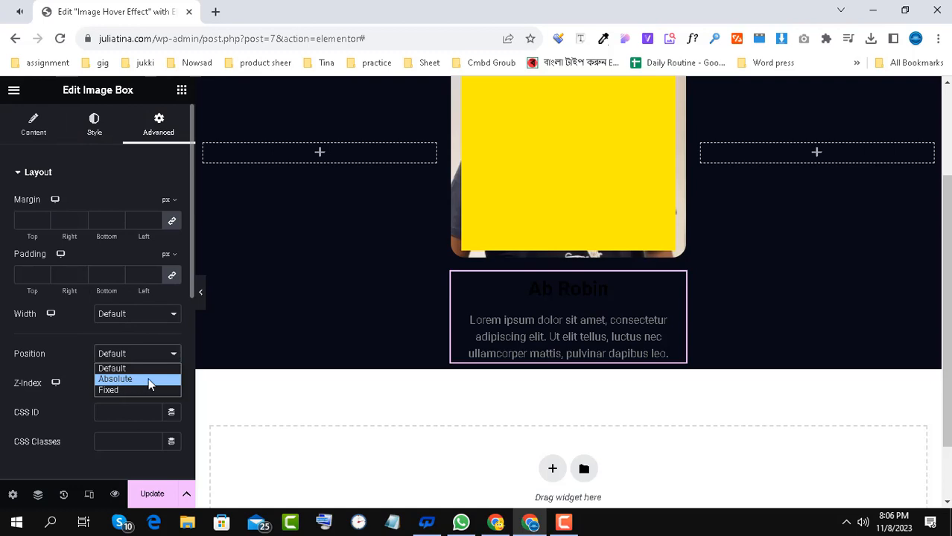
pyautogui.click(148, 382)
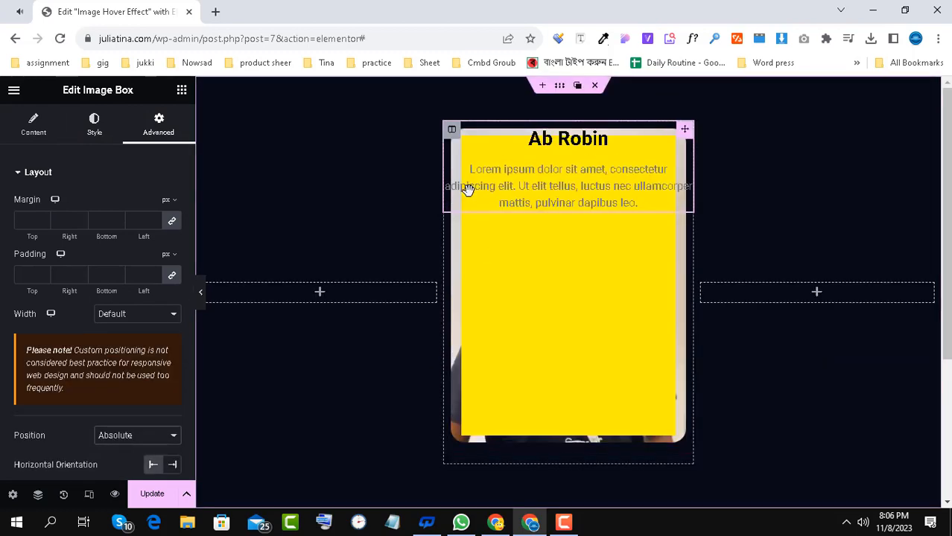
# Step: Set the font family of the image box title to Poppins
pyautogui.click(95, 125)
pyautogui.click(55, 244)
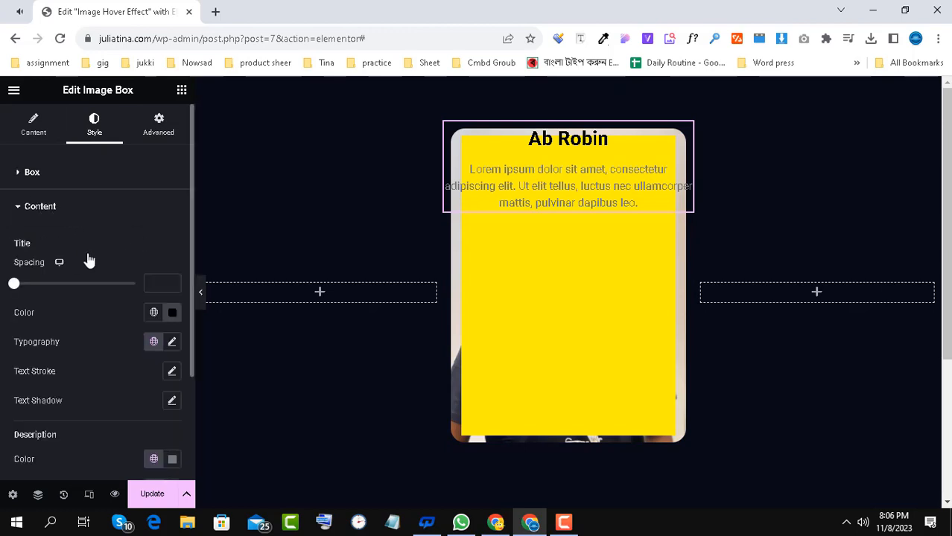
pyautogui.scroll(-2, 104, 260)
pyautogui.click(173, 203)
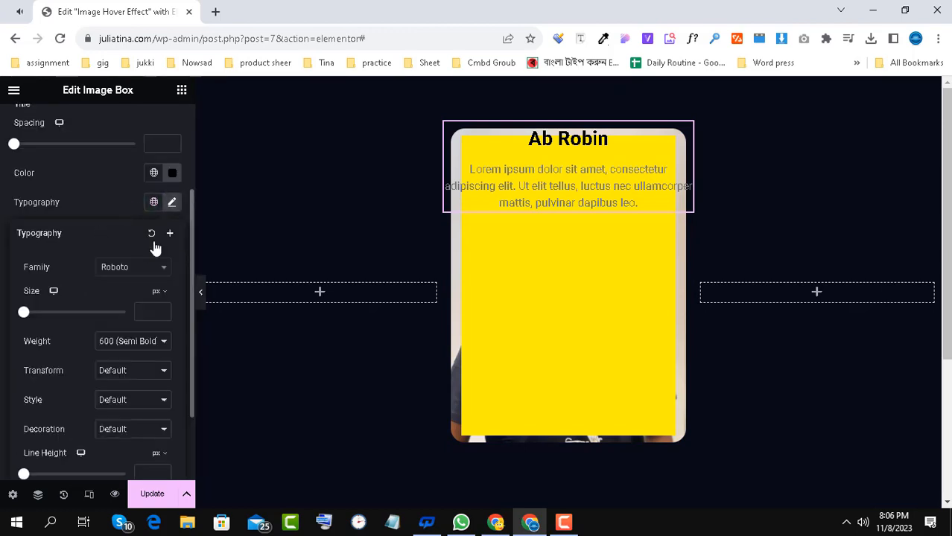
pyautogui.click(130, 269)
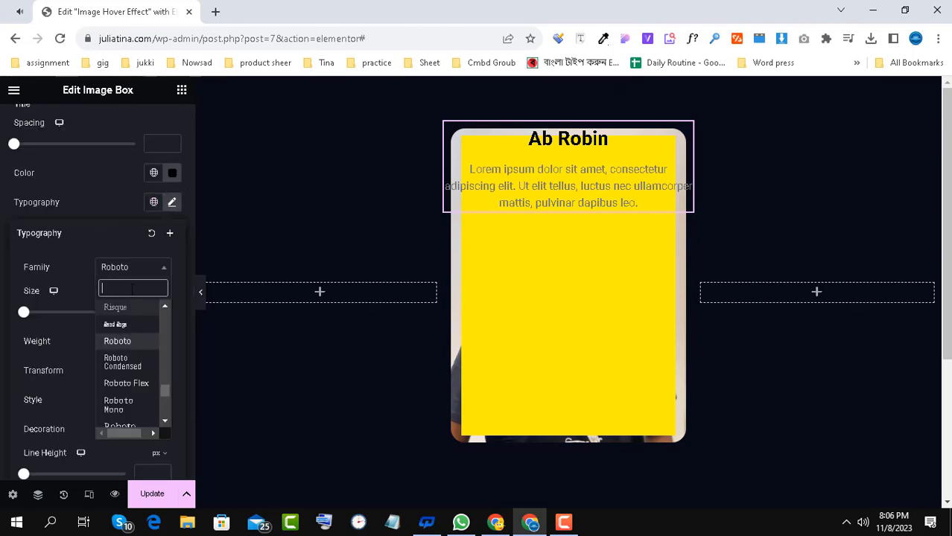
pyautogui.write('popp')
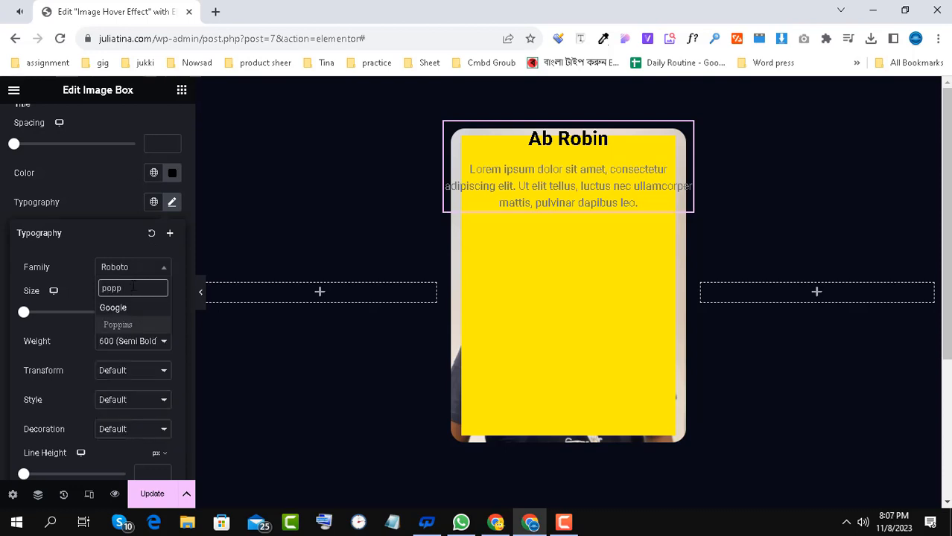
pyautogui.click(130, 327)
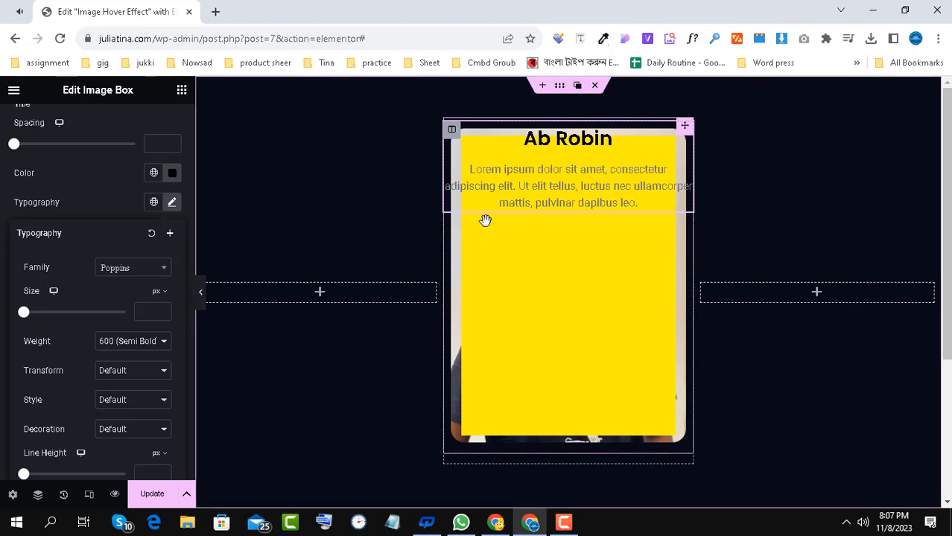
pyautogui.click(519, 201)
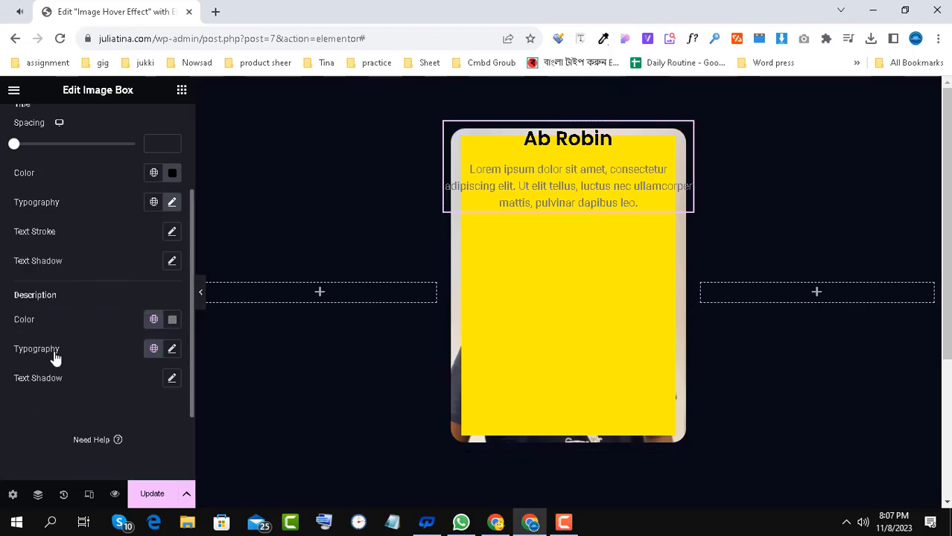
# Step: Set the image box description color to slightly transparent black, #000000DB
pyautogui.click(172, 319)
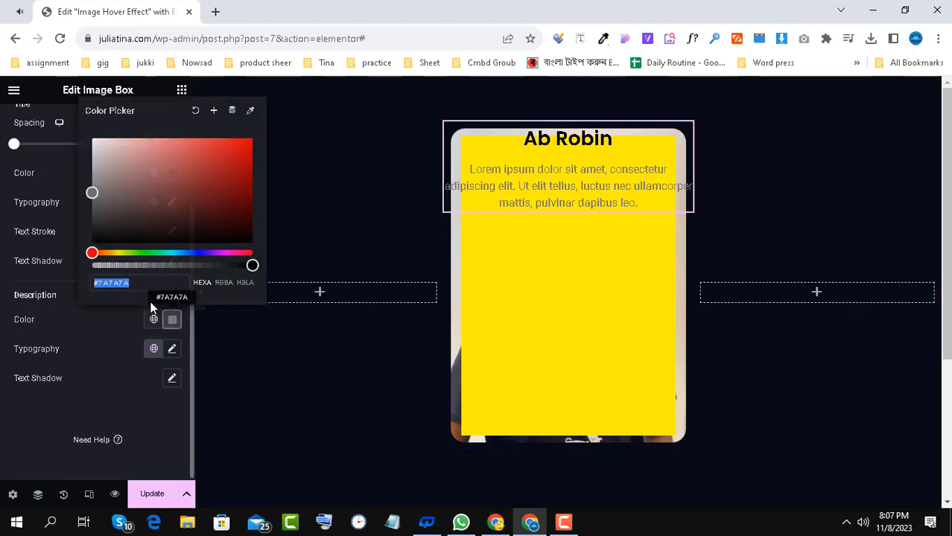
pyautogui.moveTo(89, 233); pyautogui.dragTo(88, 251)
pyautogui.moveTo(250, 265); pyautogui.dragTo(229, 266)
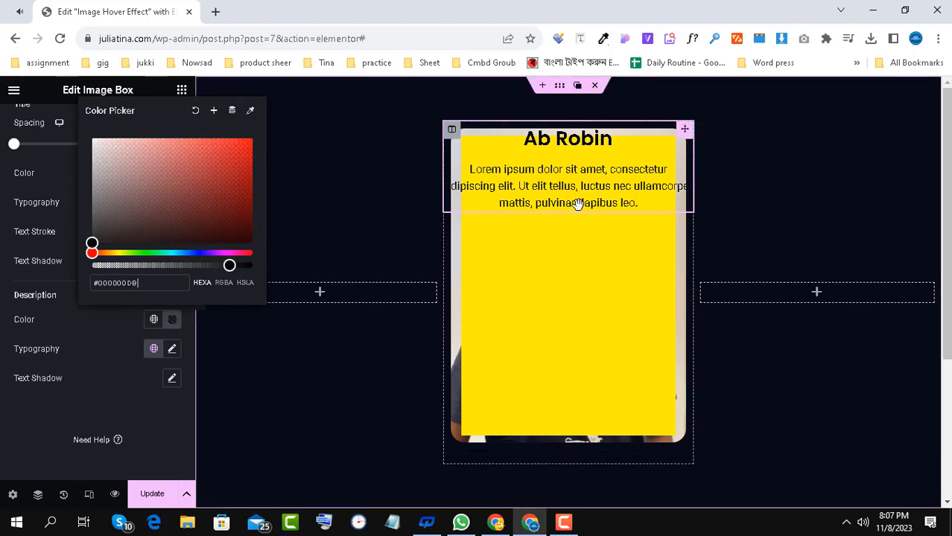
pyautogui.click(210, 343)
# Step: Set the description's font family to Poppins and preview the card without the editing panel
pyautogui.click(172, 349)
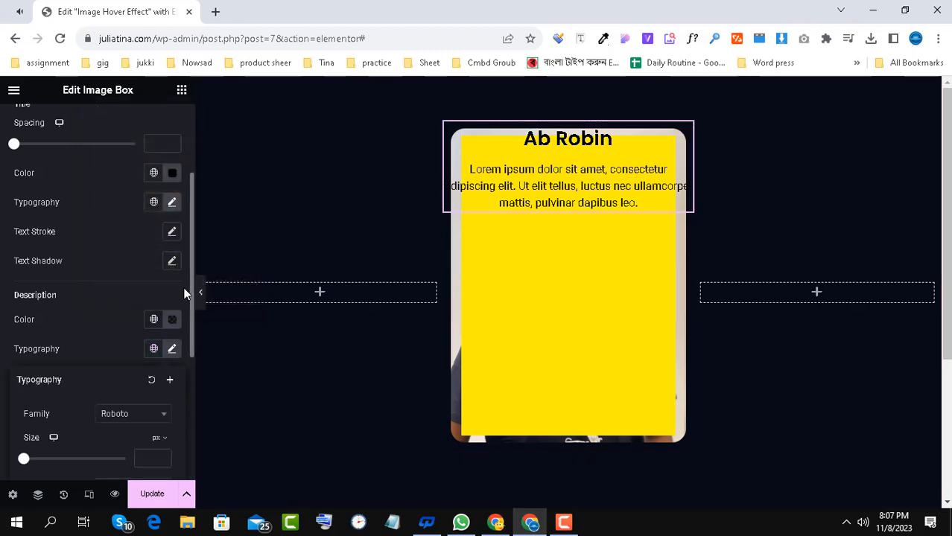
pyautogui.click(153, 460)
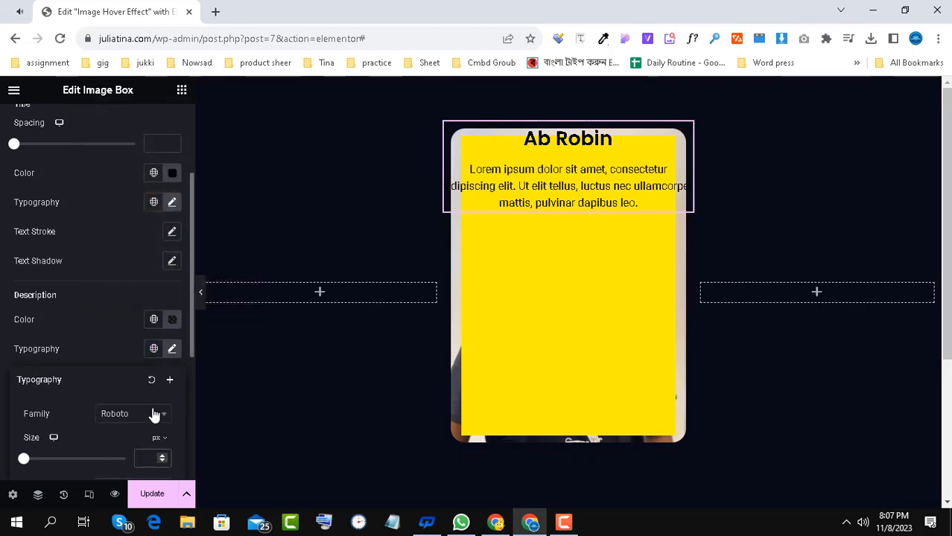
pyautogui.click(154, 415)
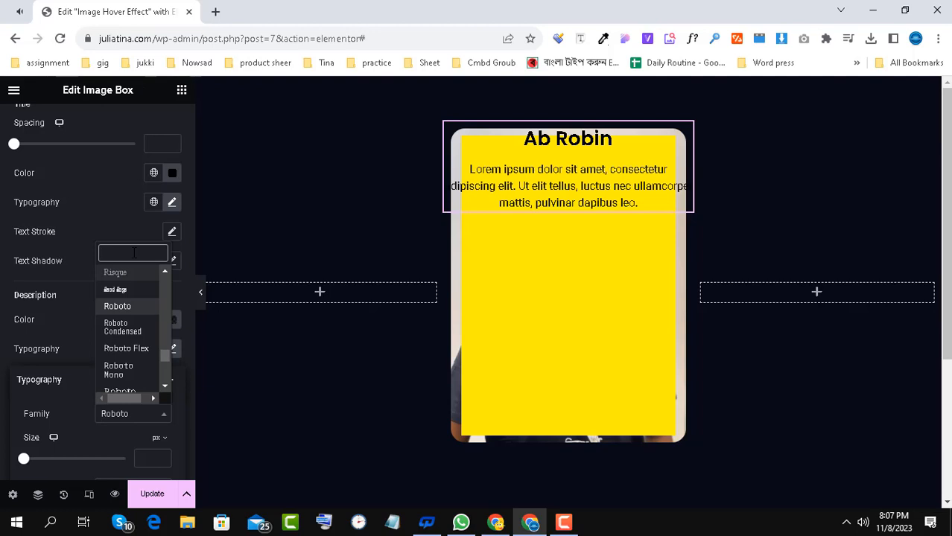
pyautogui.write('popp')
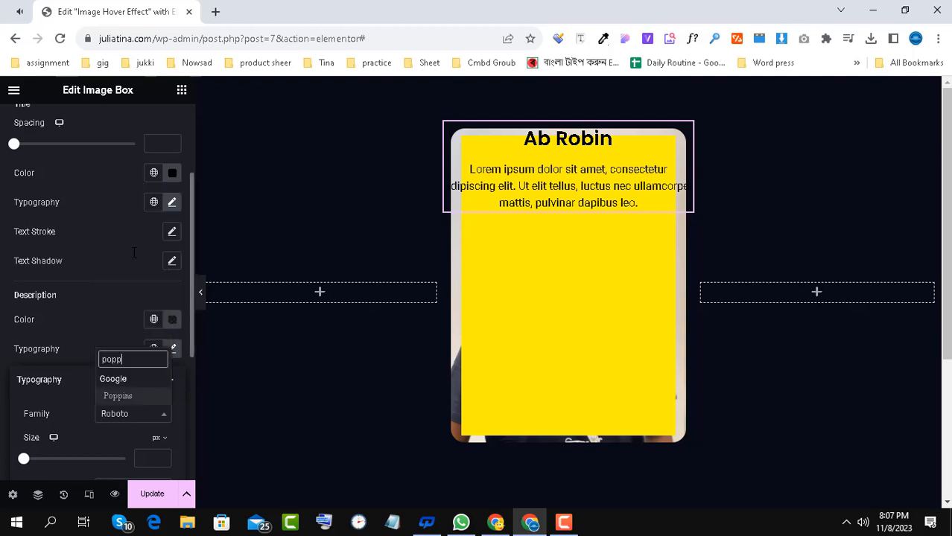
pyautogui.click(131, 397)
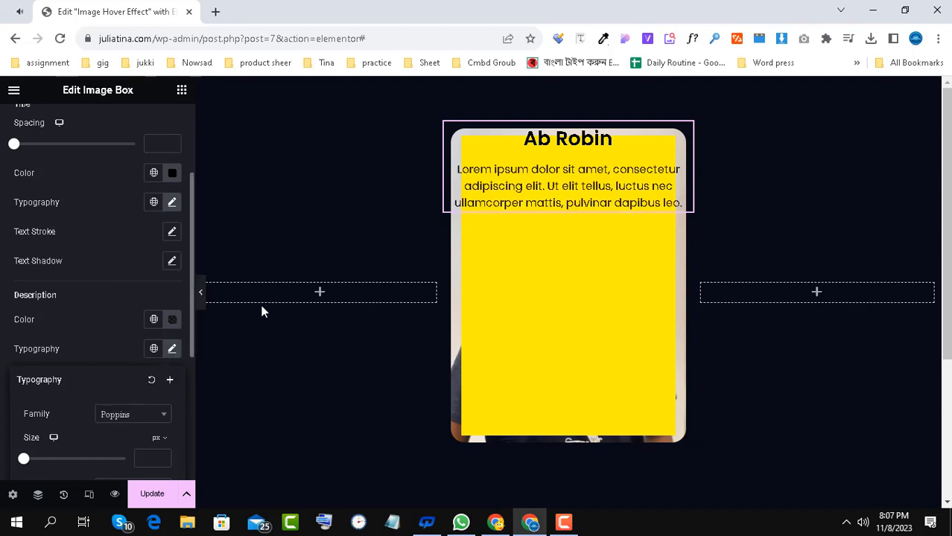
pyautogui.click(202, 293)
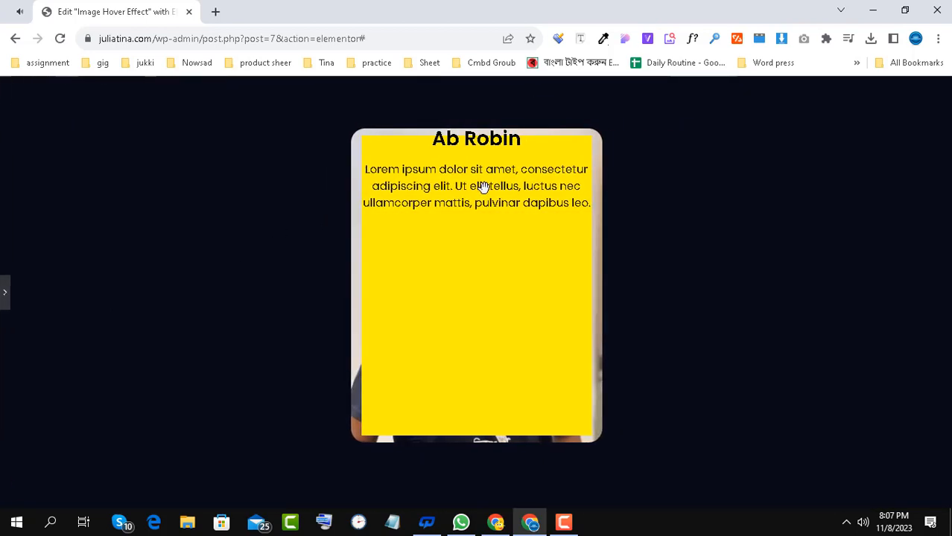
pyautogui.click(3, 294)
# Step: Try a padding of 13 px on all sides of the image box, clear it and preview the card
pyautogui.scroll(3, 152, 187)
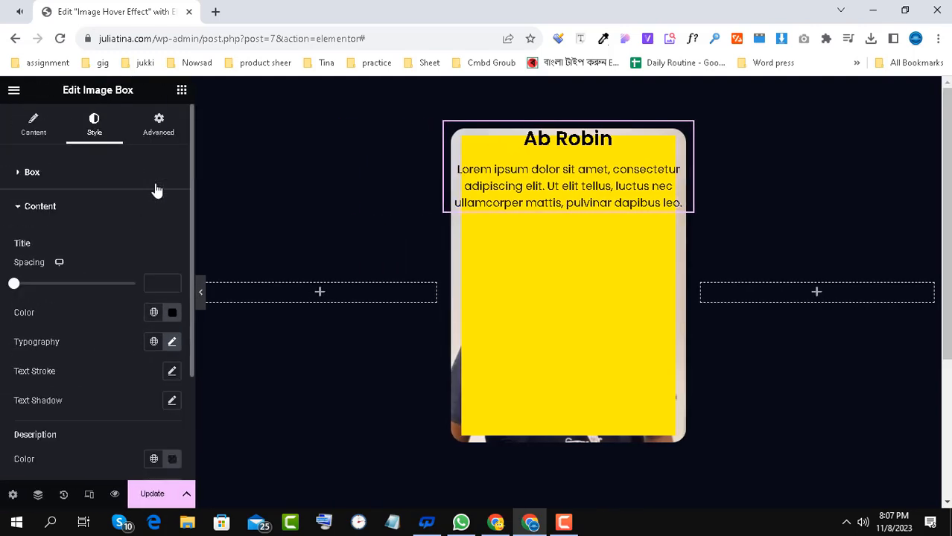
pyautogui.click(159, 140)
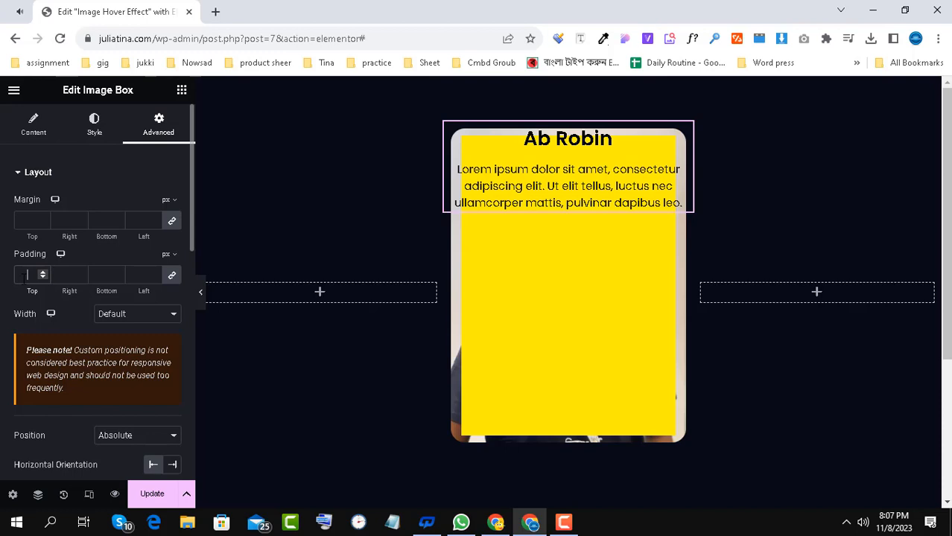
pyautogui.write('15')
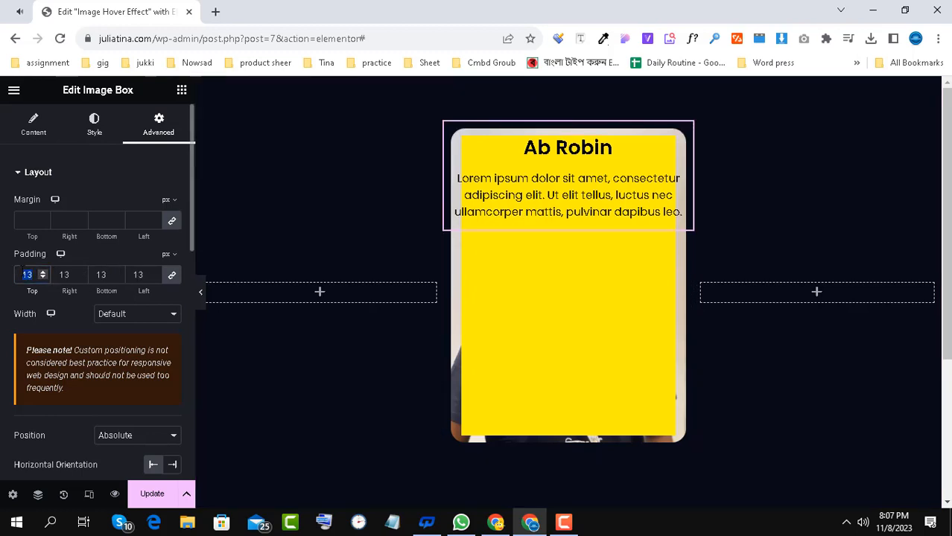
pyautogui.press('BackSpace')
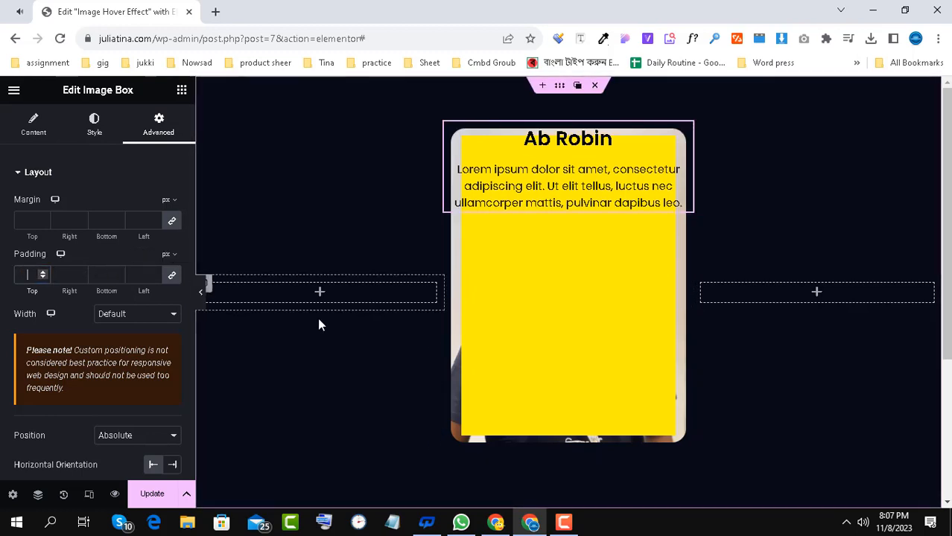
pyautogui.click(200, 292)
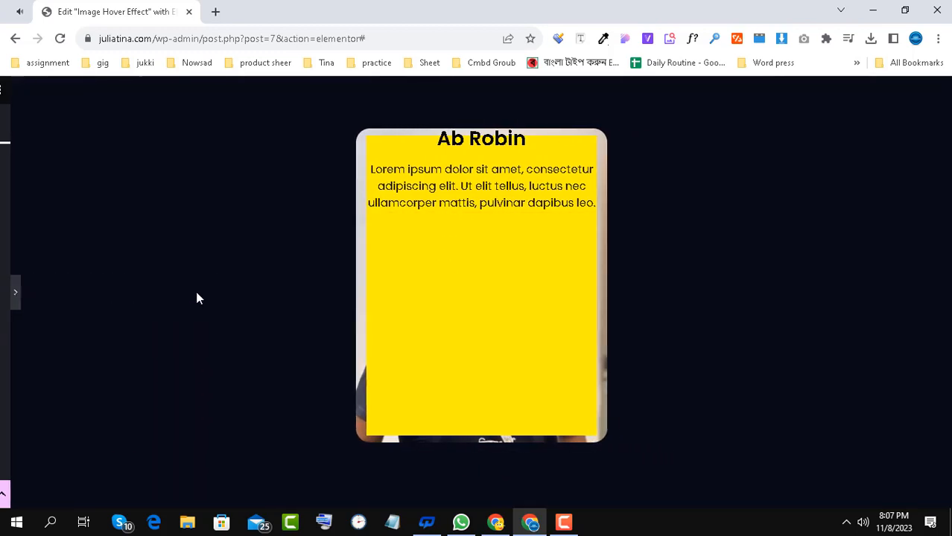
pyautogui.click(4, 298)
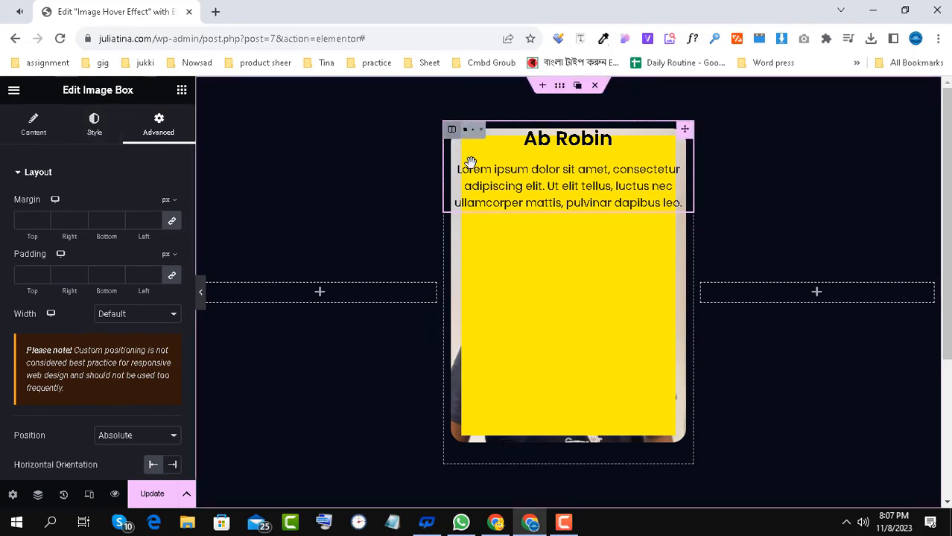
# Step: Show the page structure in the Navigator and open the image box's Custom CSS editor
pyautogui.click(38, 495)
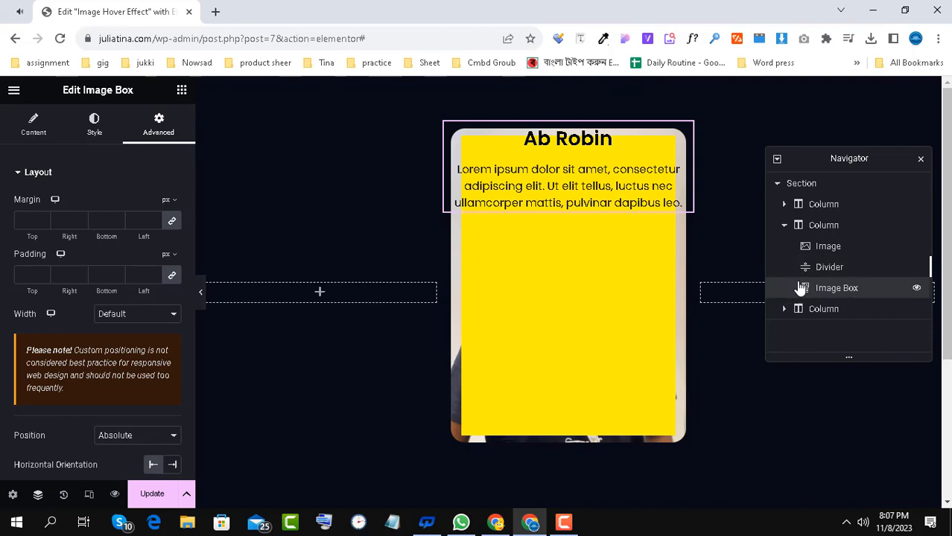
pyautogui.scroll(-6, 130, 254)
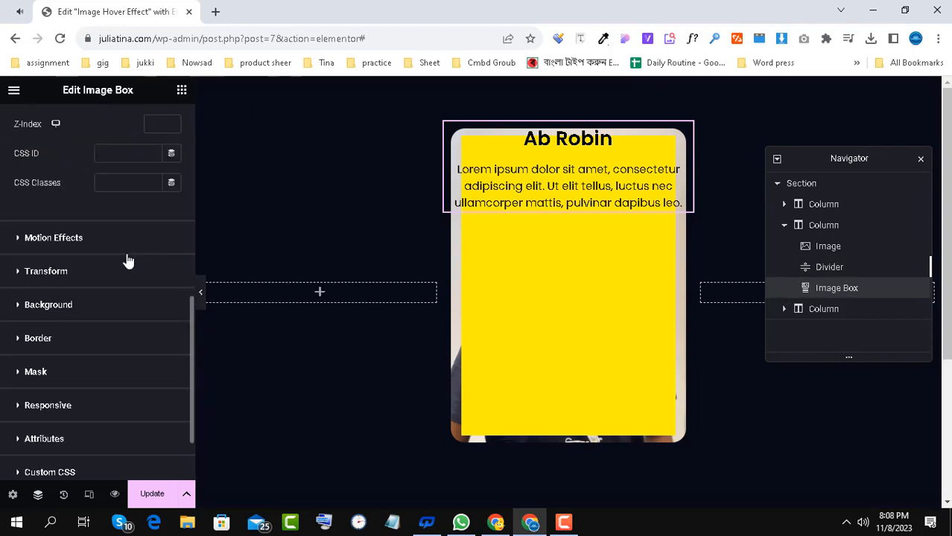
pyautogui.scroll(-2, 168, 287)
pyautogui.click(68, 380)
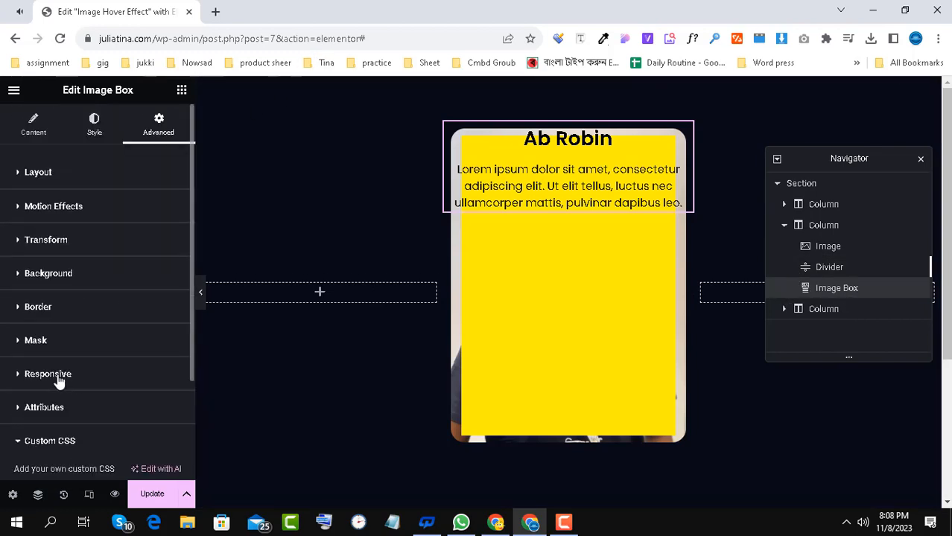
pyautogui.scroll(-3, 86, 307)
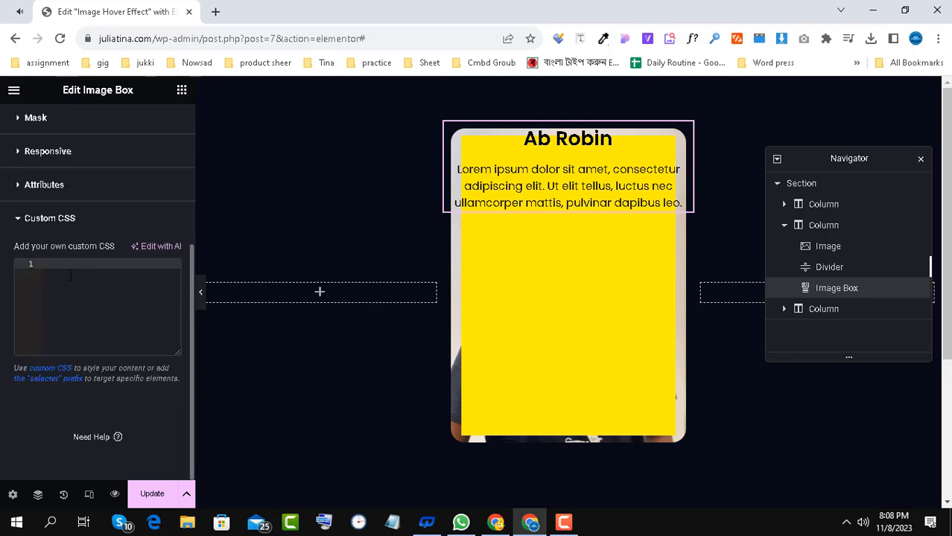
# Step: Open the Effect spreadsheet from Google Sheets in a new browser tab and go to the CSS code starting with "selector{"
pyautogui.click(215, 11)
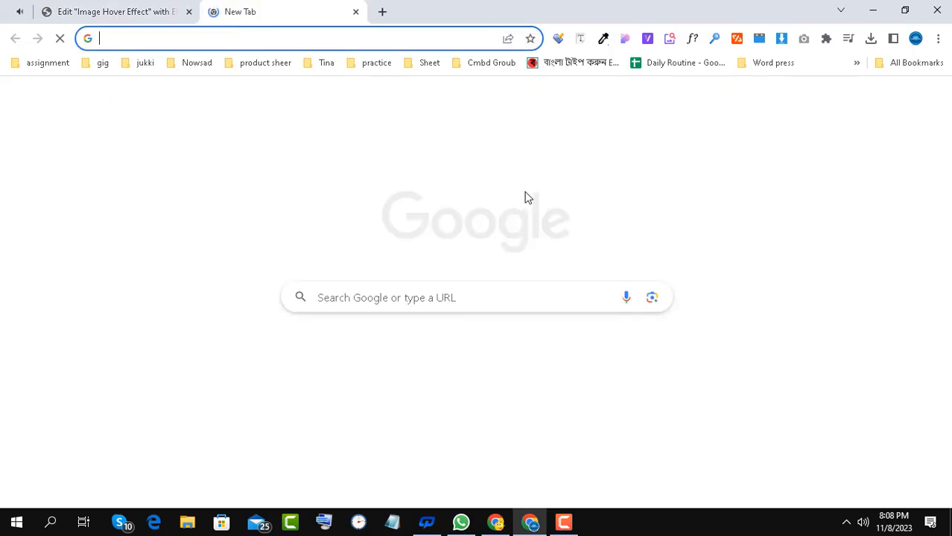
pyautogui.click(392, 354)
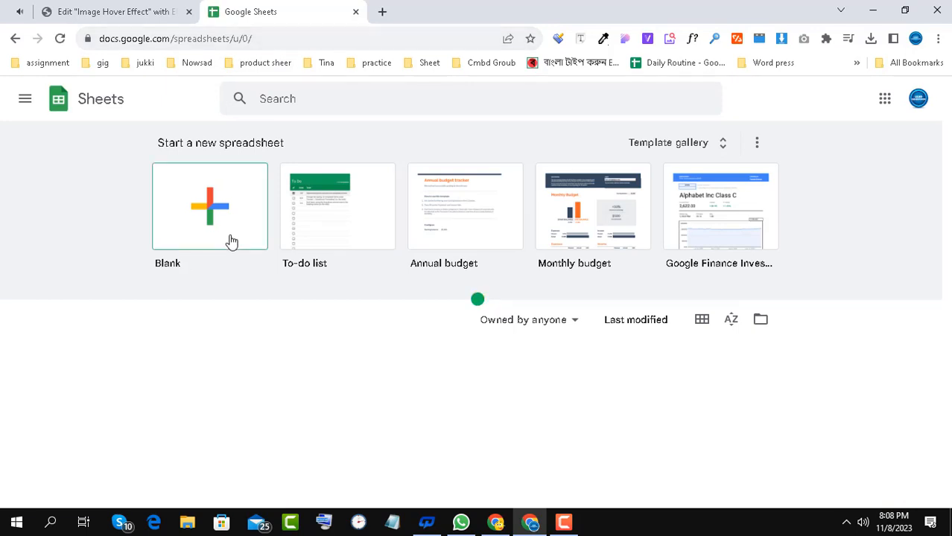
pyautogui.scroll(-2, 232, 241)
pyautogui.click(223, 307)
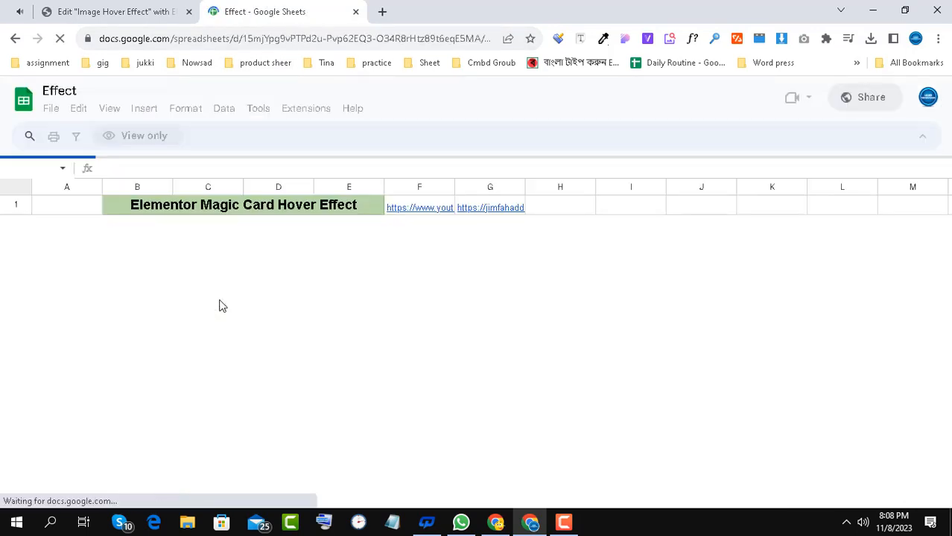
pyautogui.scroll(-3, 362, 298)
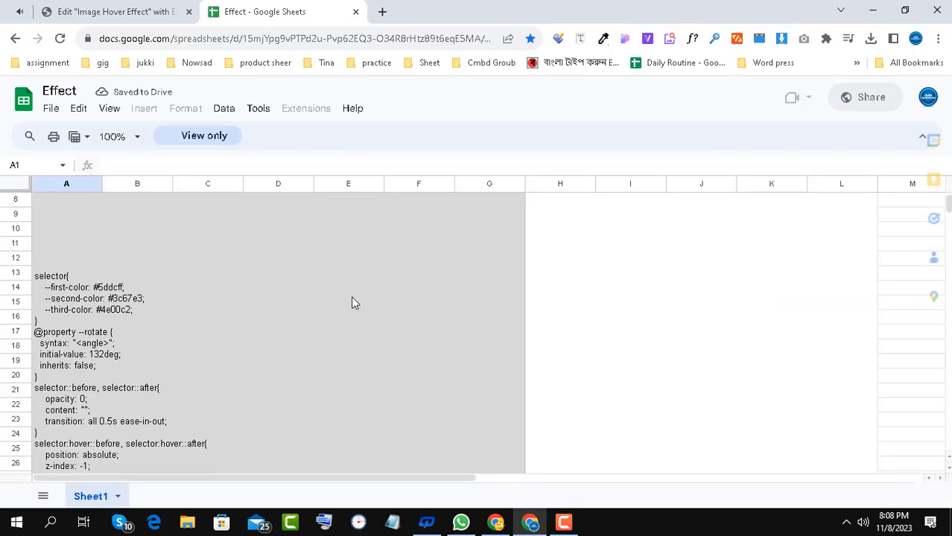
# Step: Find the "Code snippet on Image Box Widget" section in the Effect spreadsheet and copy its CSS code
pyautogui.scroll(-20, 351, 296)
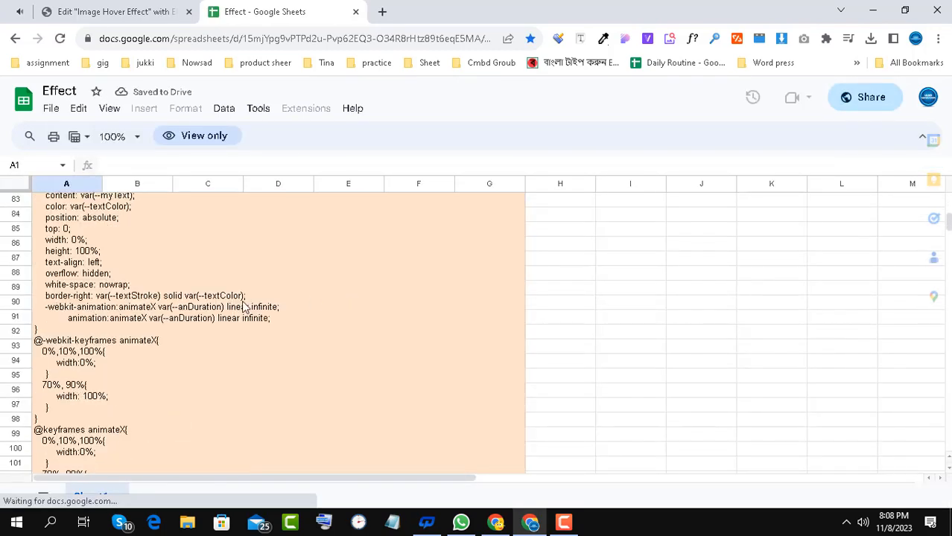
pyautogui.scroll(-20, 246, 308)
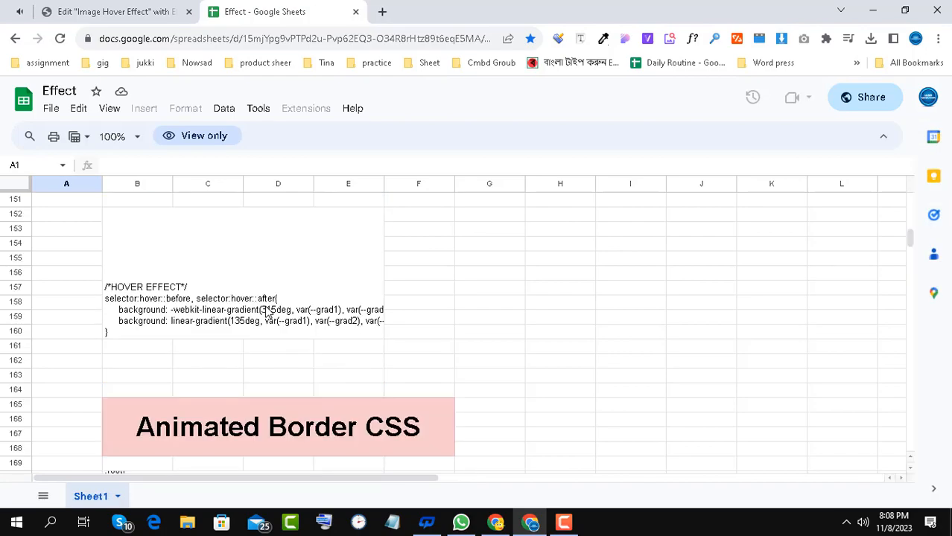
pyautogui.scroll(-20, 266, 311)
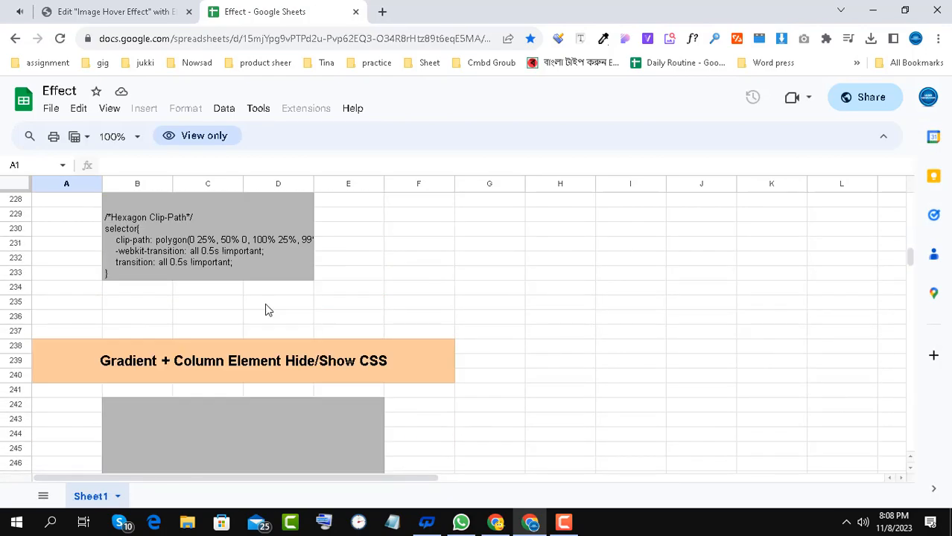
pyautogui.scroll(-20, 264, 307)
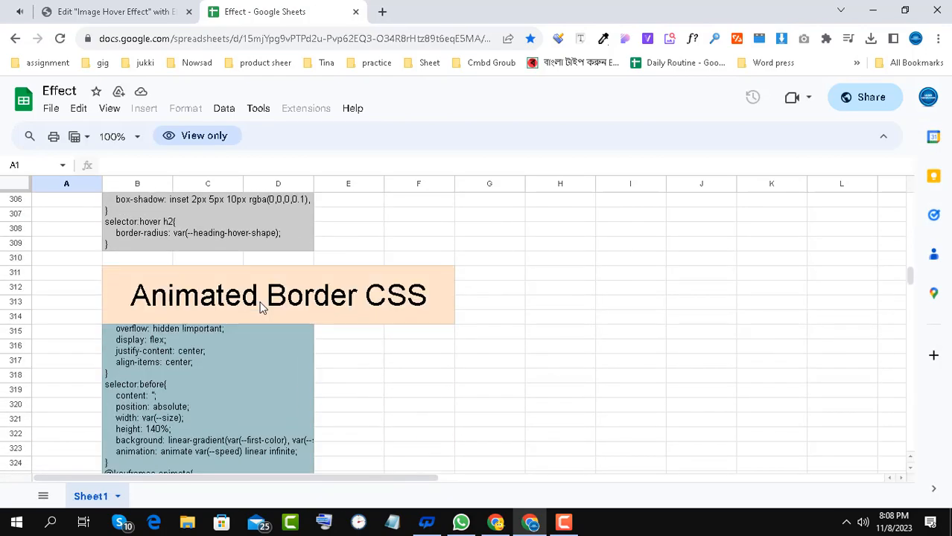
pyautogui.scroll(-20, 261, 307)
pyautogui.scroll(15, 260, 305)
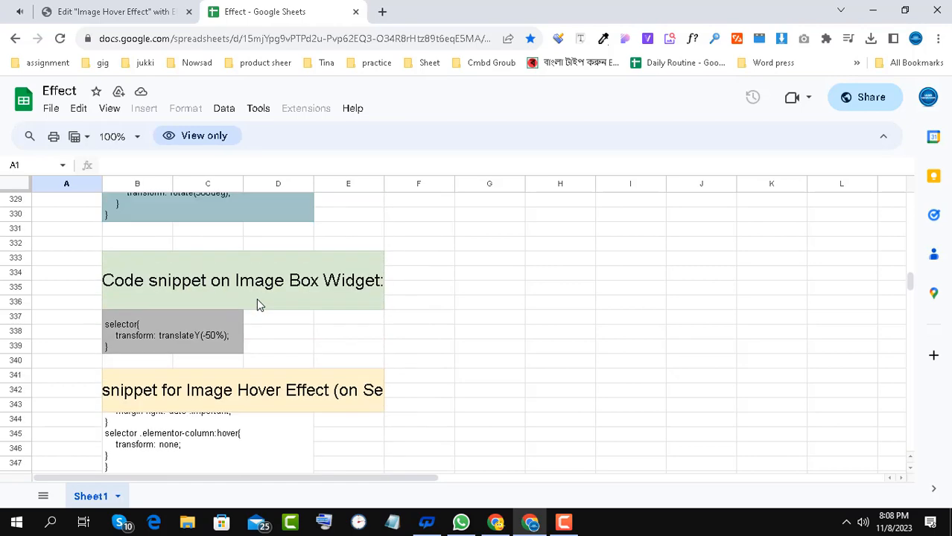
pyautogui.scroll(1, 257, 304)
pyautogui.click(142, 330)
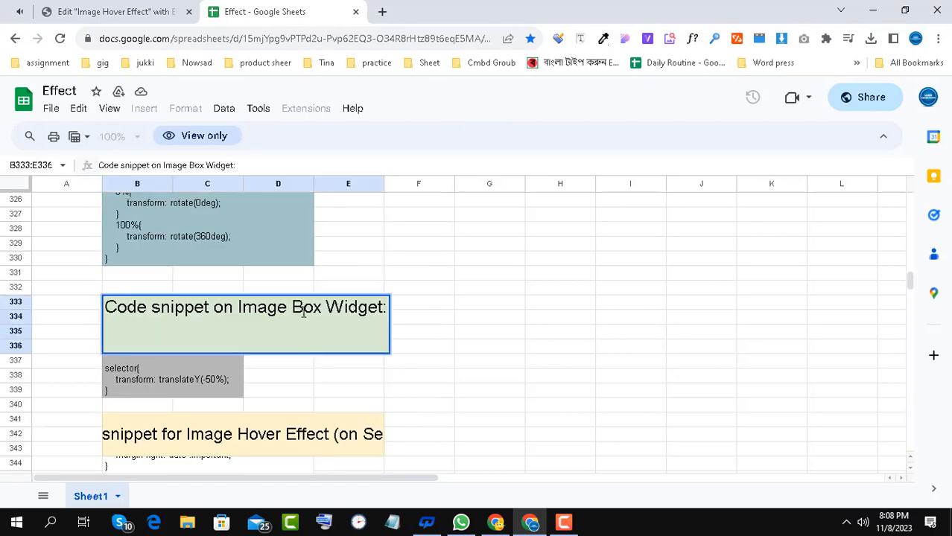
pyautogui.click(120, 387)
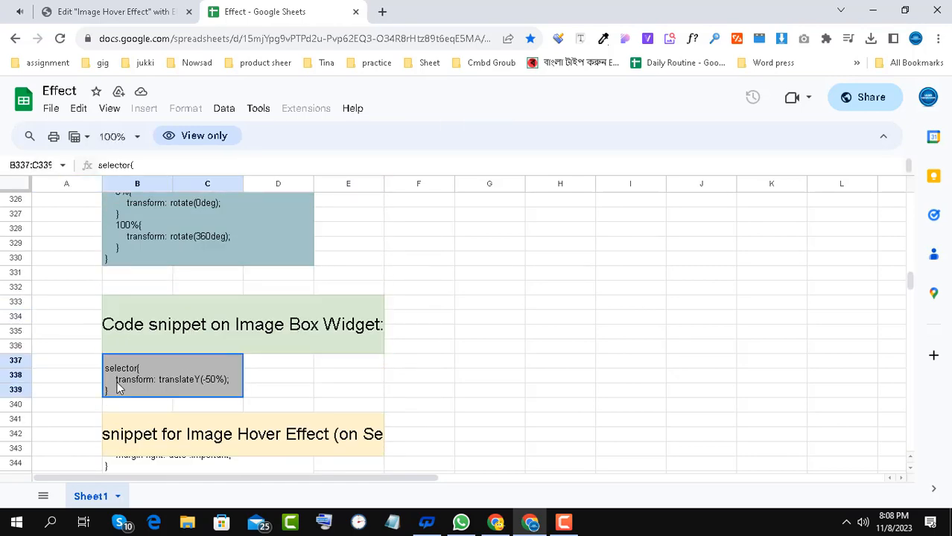
pyautogui.moveTo(109, 386); pyautogui.dragTo(106, 361)
pyautogui.hotkey('ctrl', 'c')
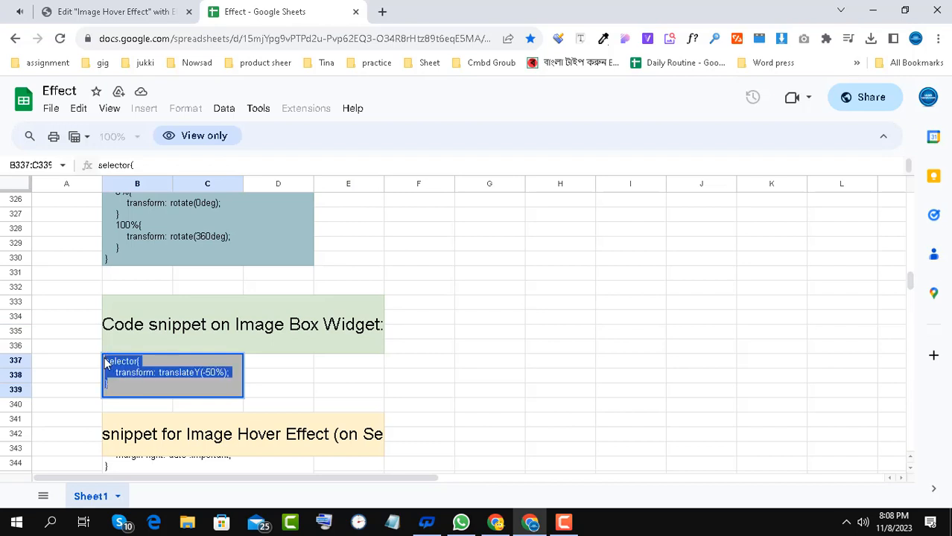
# Step: Return to the Elementor editor and paste the copied translateY(-50%) code into the image box's Custom CSS
pyautogui.click(134, 9)
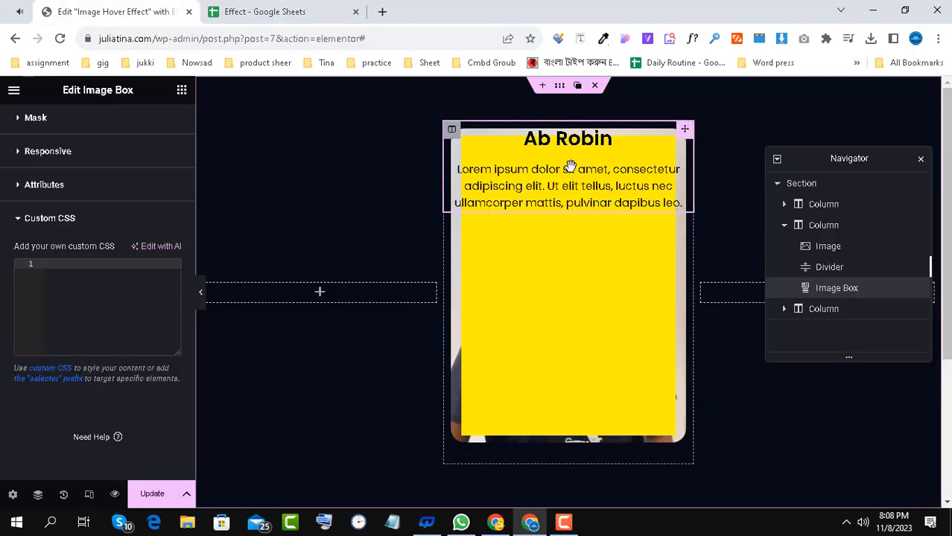
pyautogui.click(67, 282)
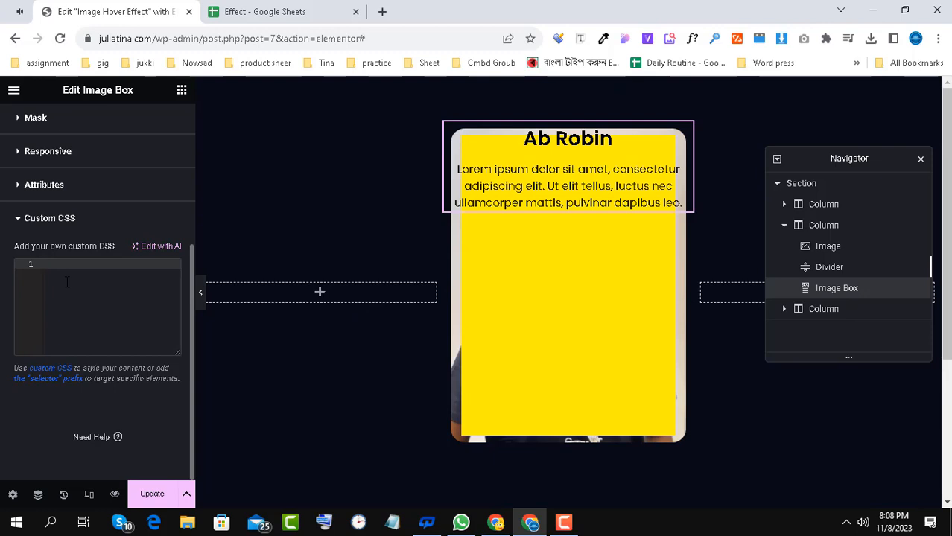
pyautogui.hotkey('ctrl', 'v')
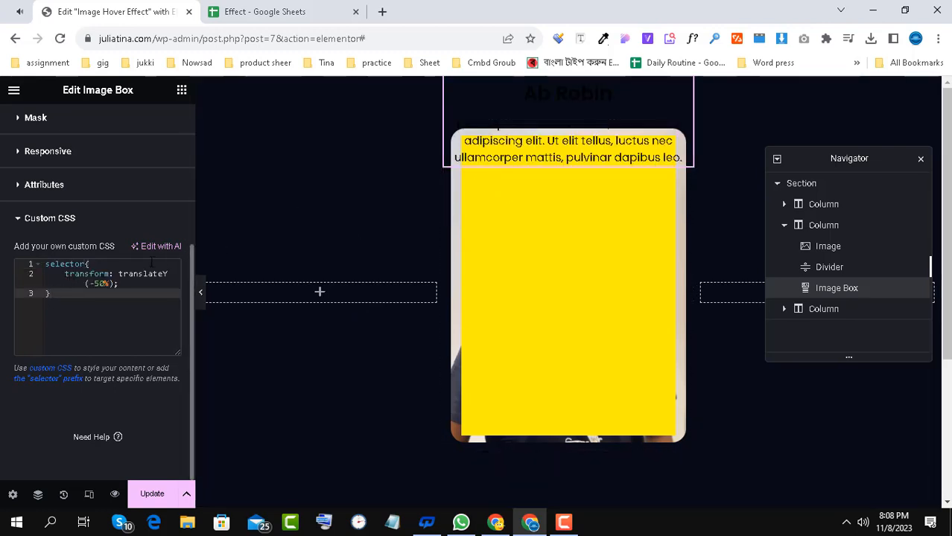
# Step: Set the image box's vertical offset to 50 % in its layout settings and preview the card without the editing panel
pyautogui.scroll(5, 111, 265)
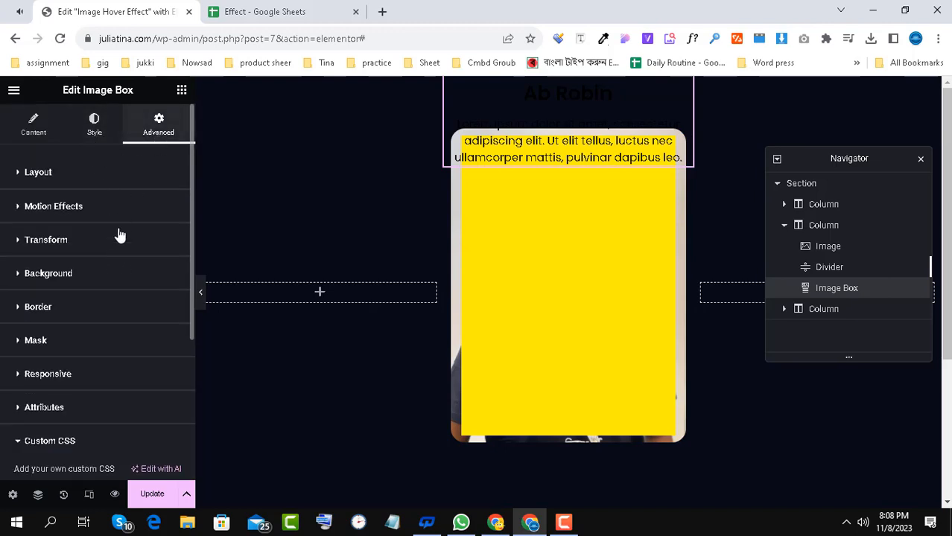
pyautogui.scroll(-3, 115, 246)
pyautogui.scroll(3, 99, 247)
pyautogui.click(13, 171)
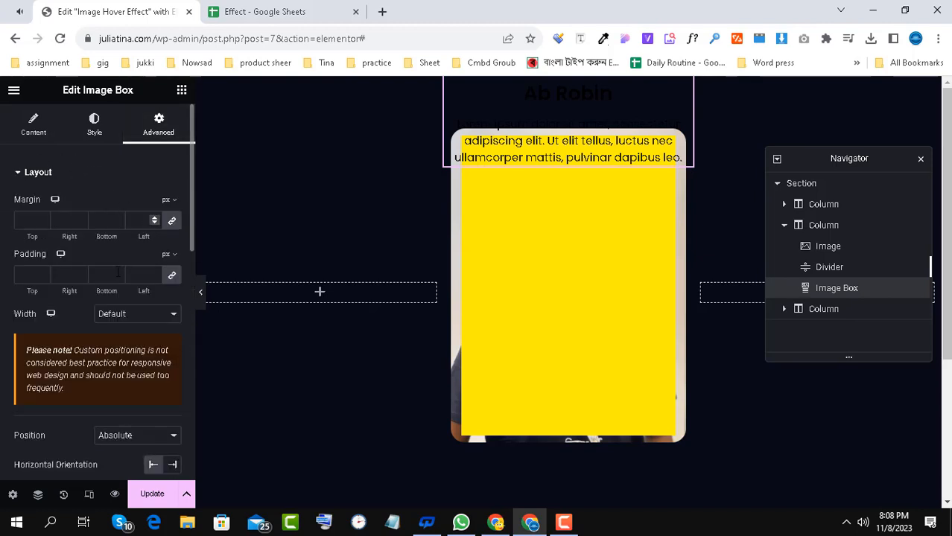
pyautogui.scroll(-3, 117, 295)
pyautogui.scroll(-2, 156, 316)
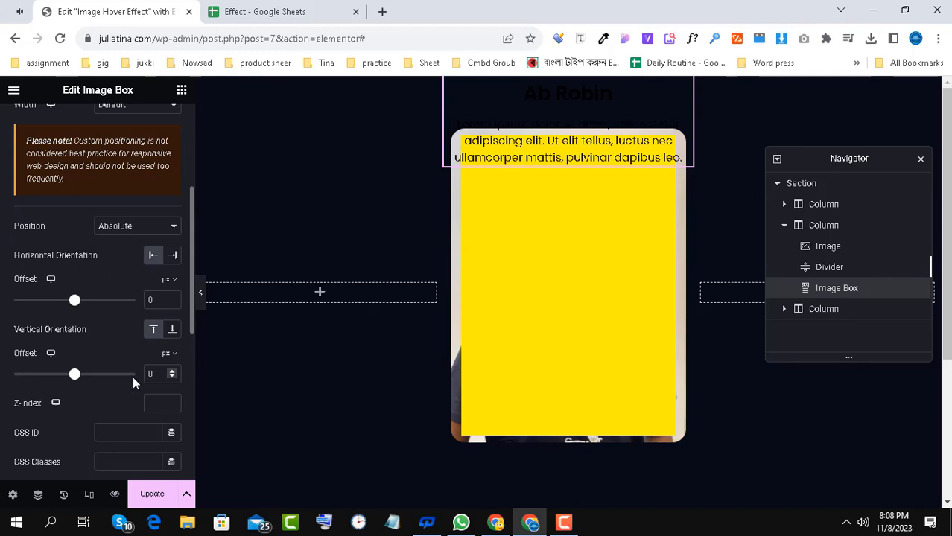
pyautogui.click(169, 357)
pyautogui.click(166, 374)
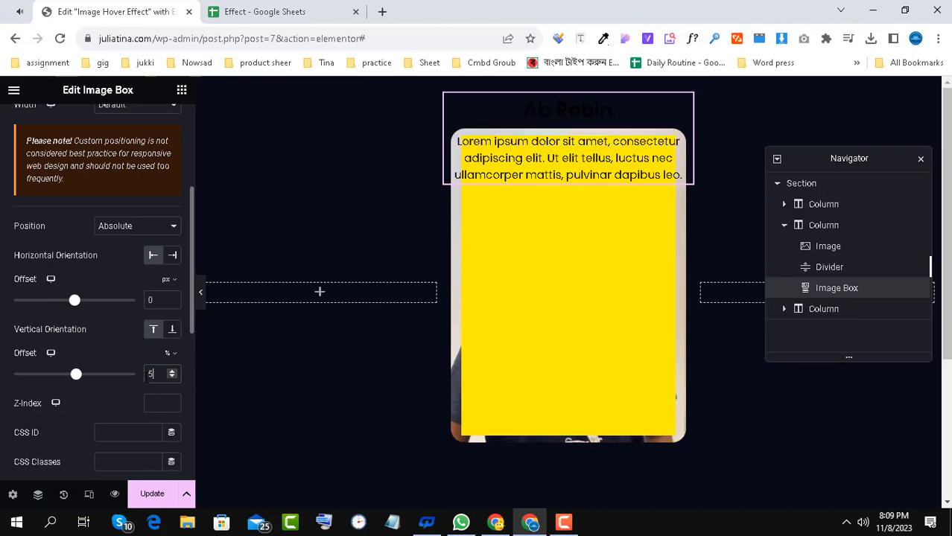
pyautogui.write('50')
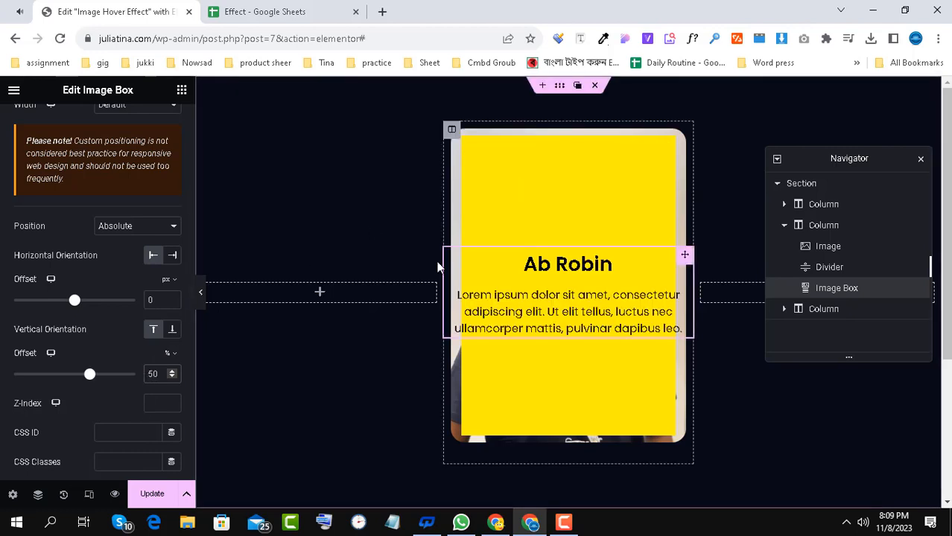
pyautogui.click(199, 295)
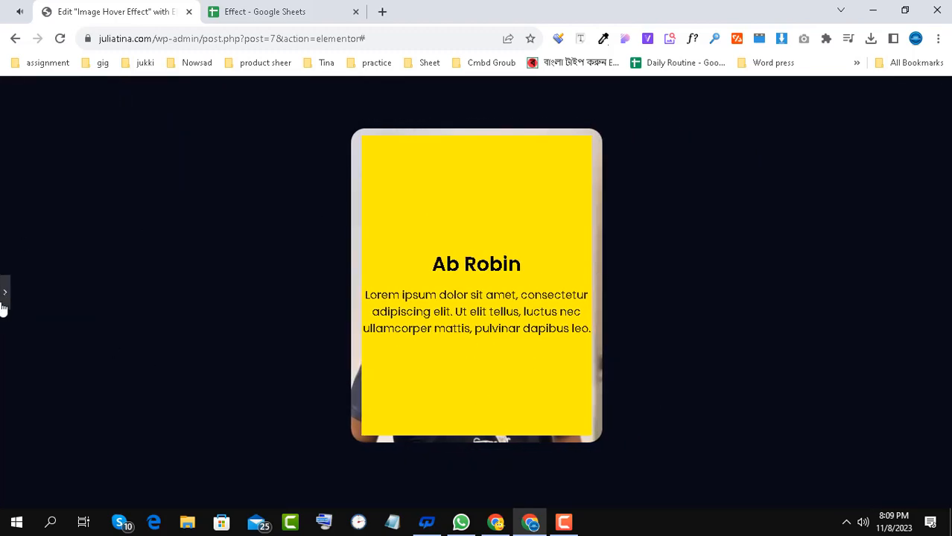
pyautogui.click(5, 292)
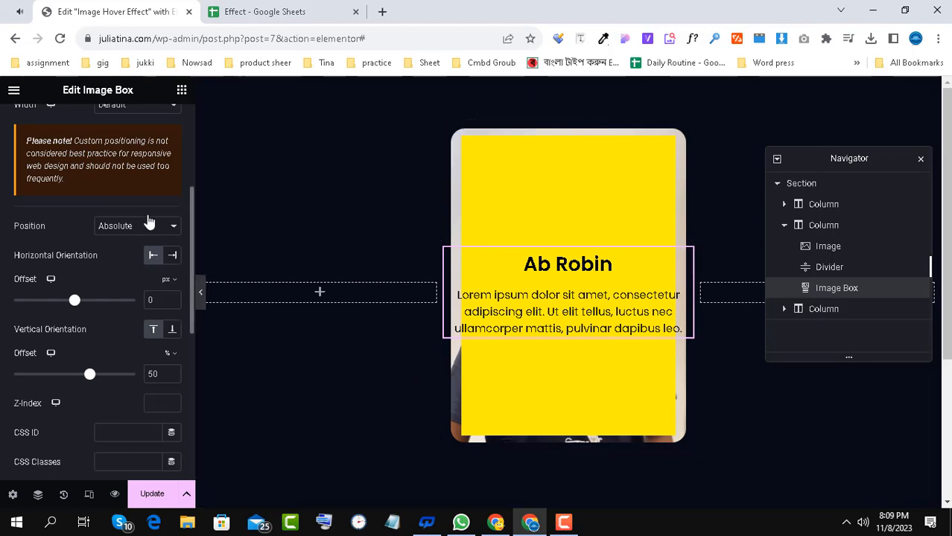
# Step: Try a padding of 25 px on all sides of the image box, raise it to 35 px and preview the card
pyautogui.scroll(3, 153, 216)
pyautogui.click(31, 275)
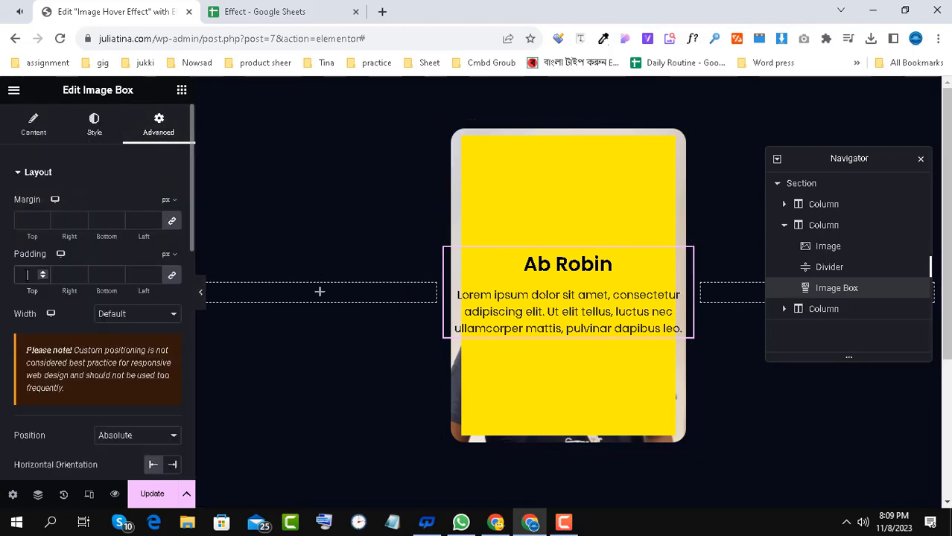
pyautogui.write('25')
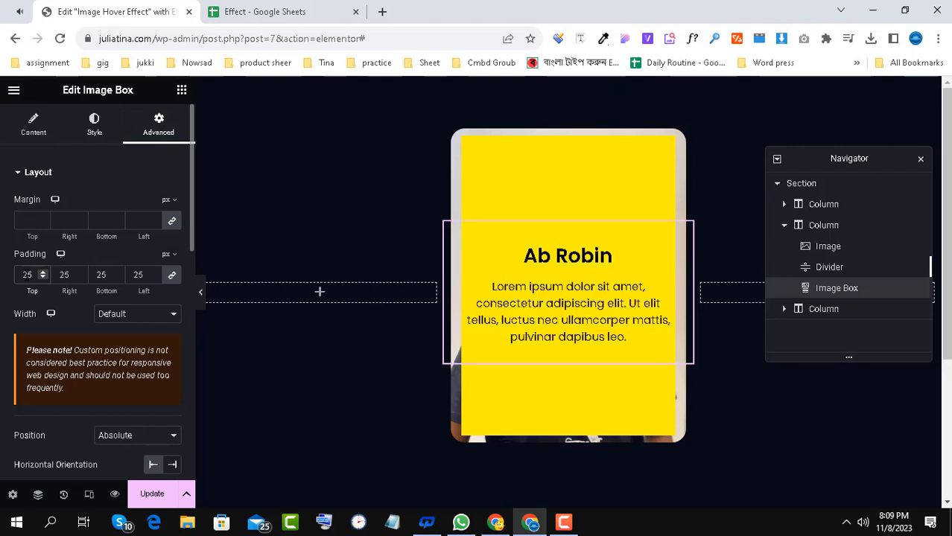
pyautogui.click(202, 297)
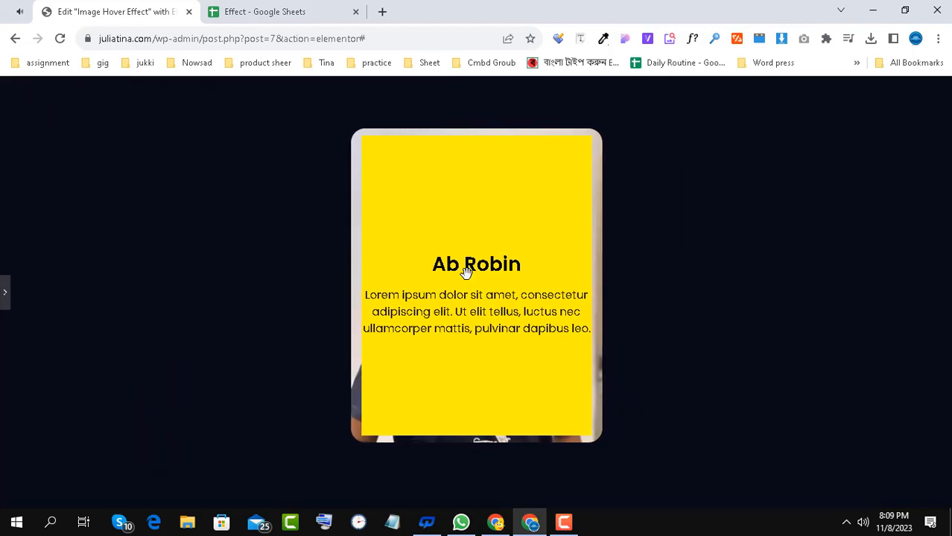
pyautogui.click(4, 293)
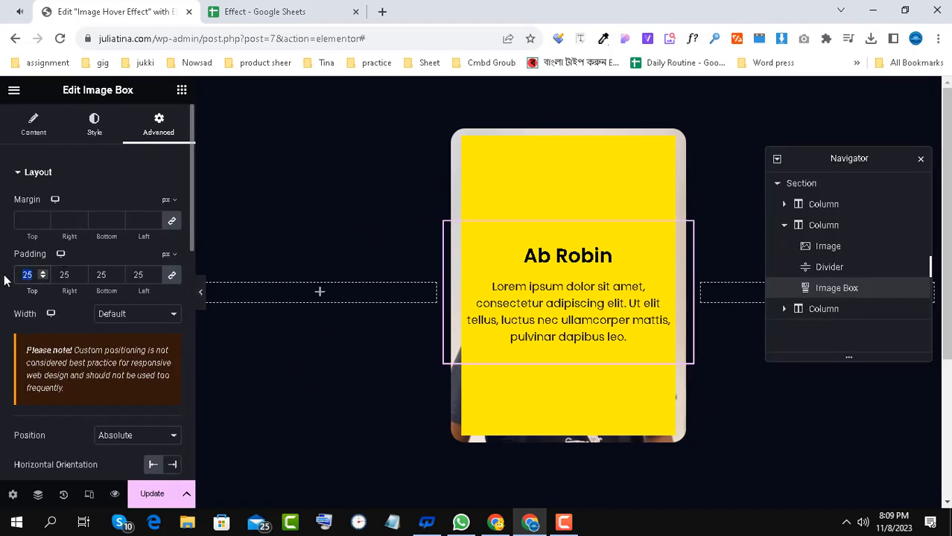
pyautogui.write('35')
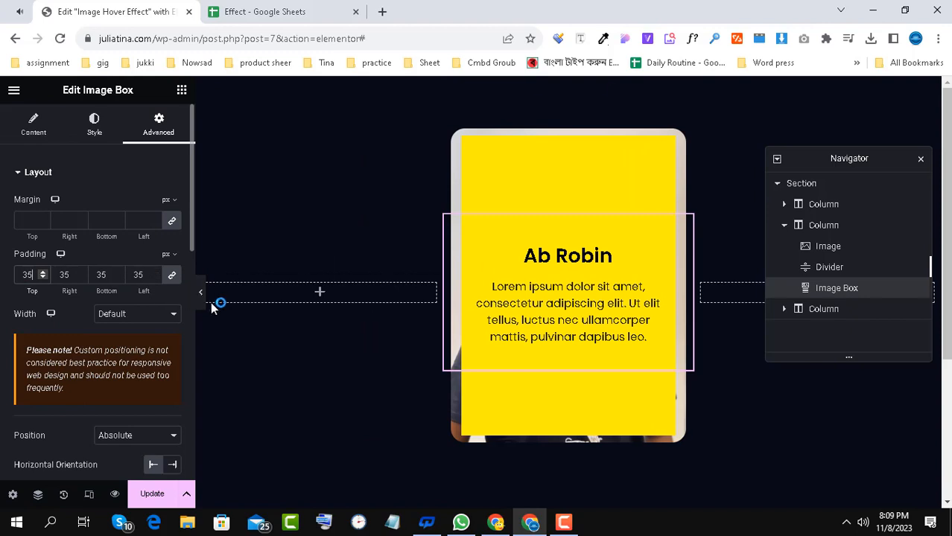
pyautogui.click(201, 295)
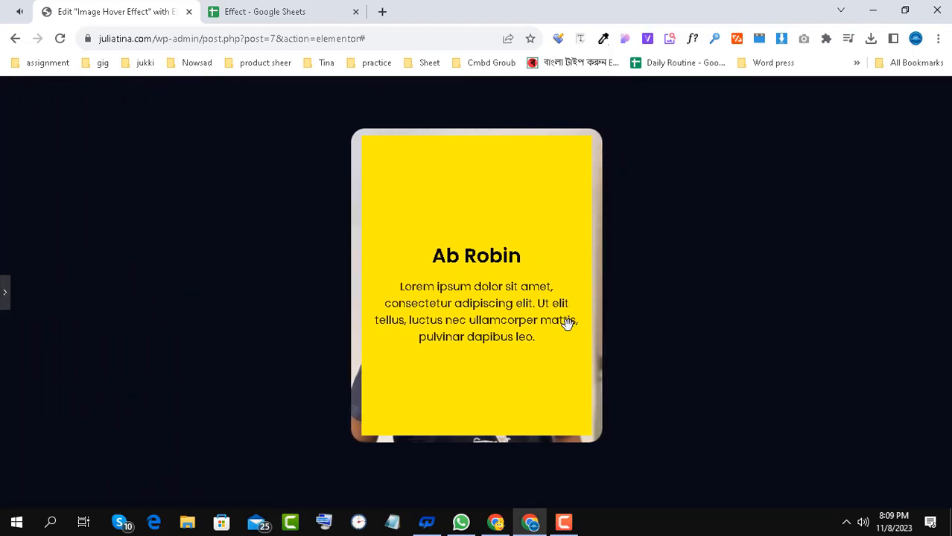
pyautogui.click(4, 293)
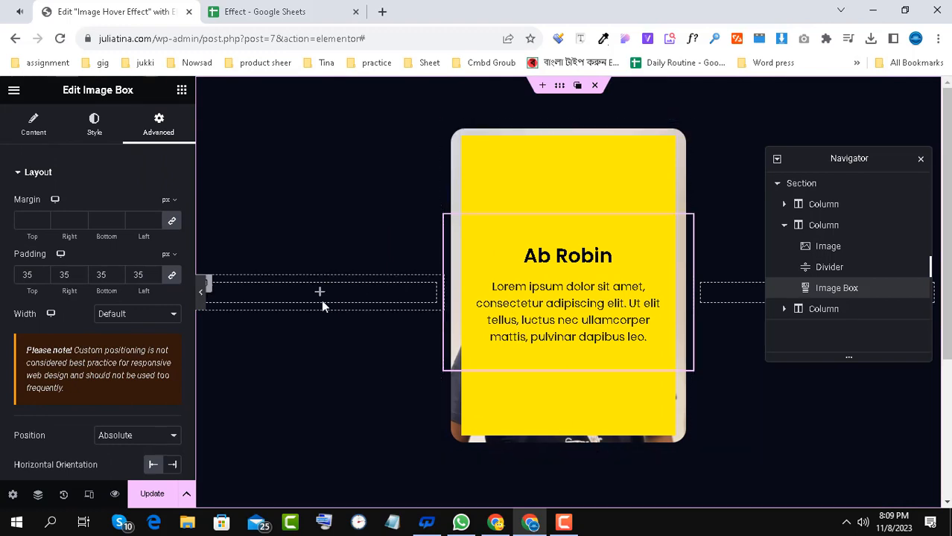
# Step: Make the divider's colour fully transparent (#FFEE0000) and preview the card without the editing panel
pyautogui.click(840, 268)
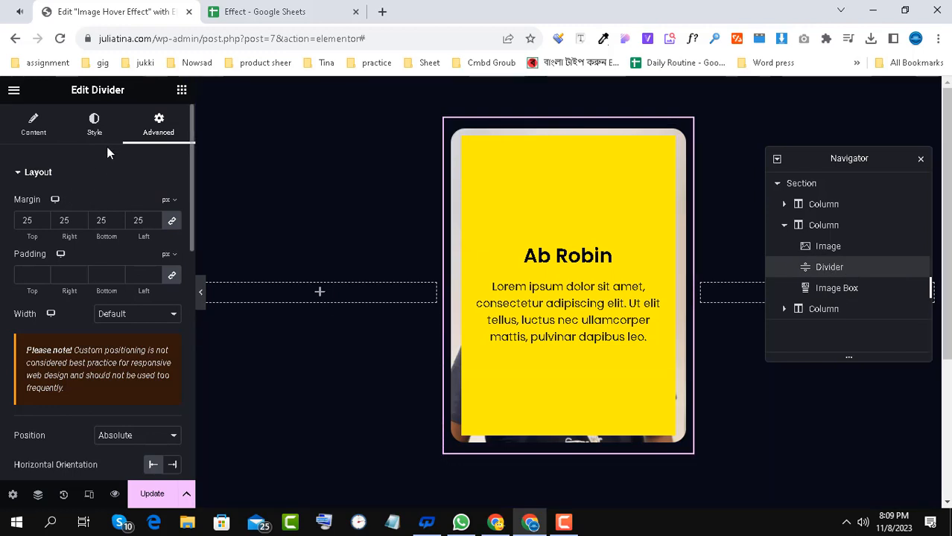
pyautogui.click(95, 123)
pyautogui.click(172, 205)
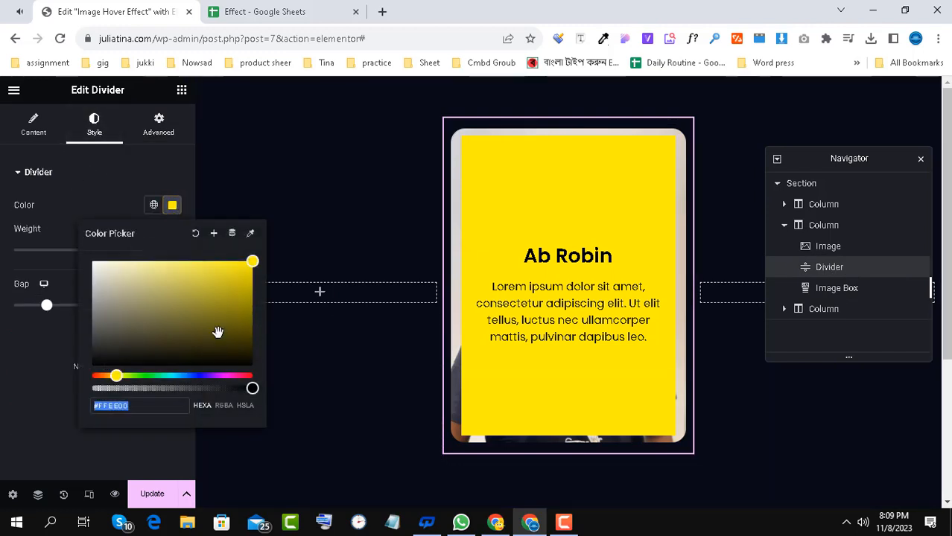
pyautogui.moveTo(252, 388); pyautogui.dragTo(72, 385)
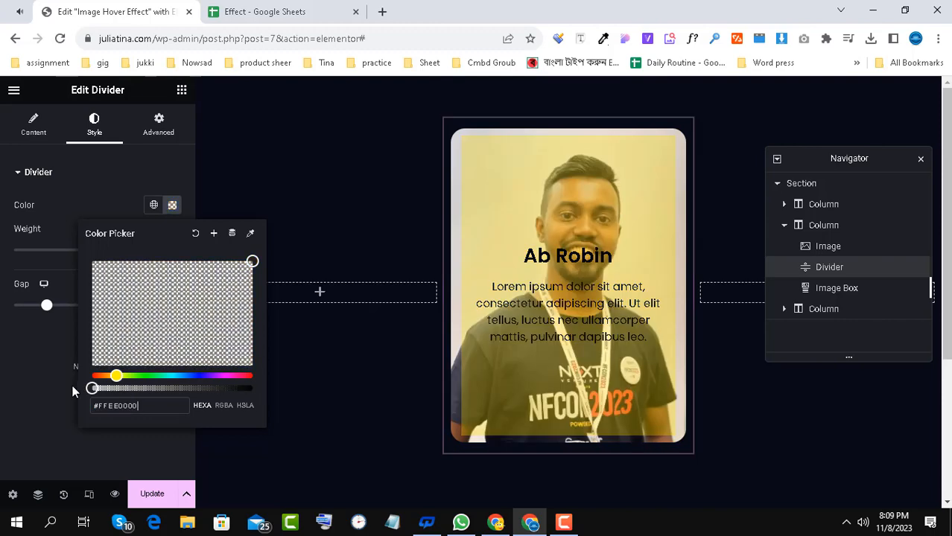
pyautogui.click(287, 197)
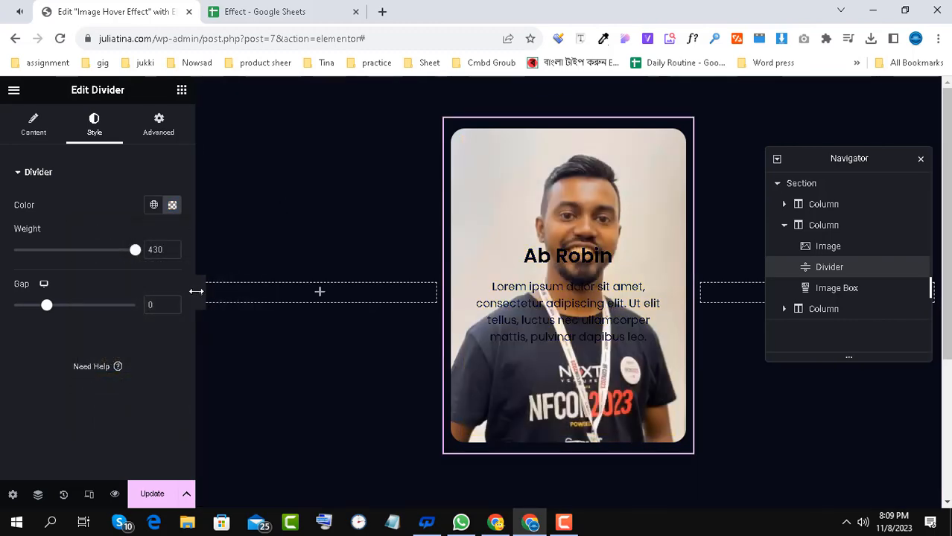
pyautogui.click(198, 294)
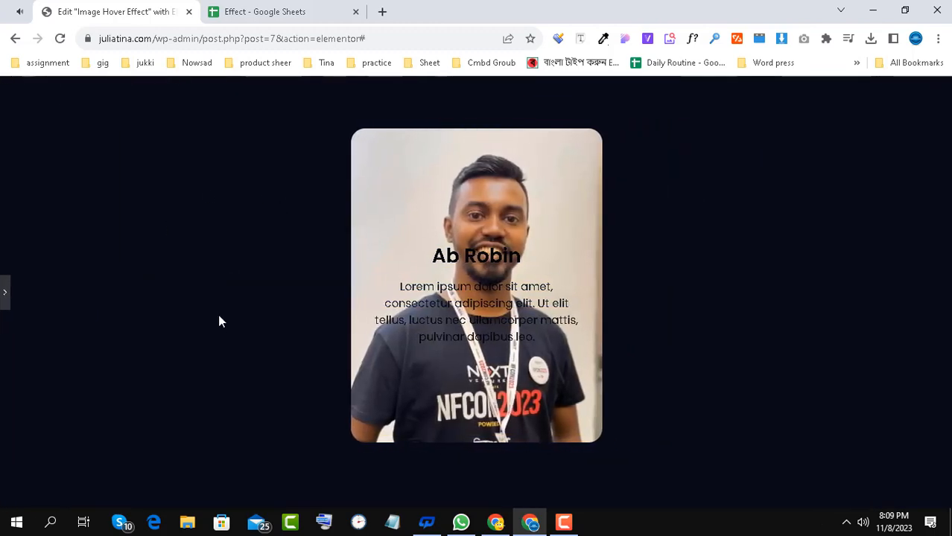
pyautogui.click(3, 294)
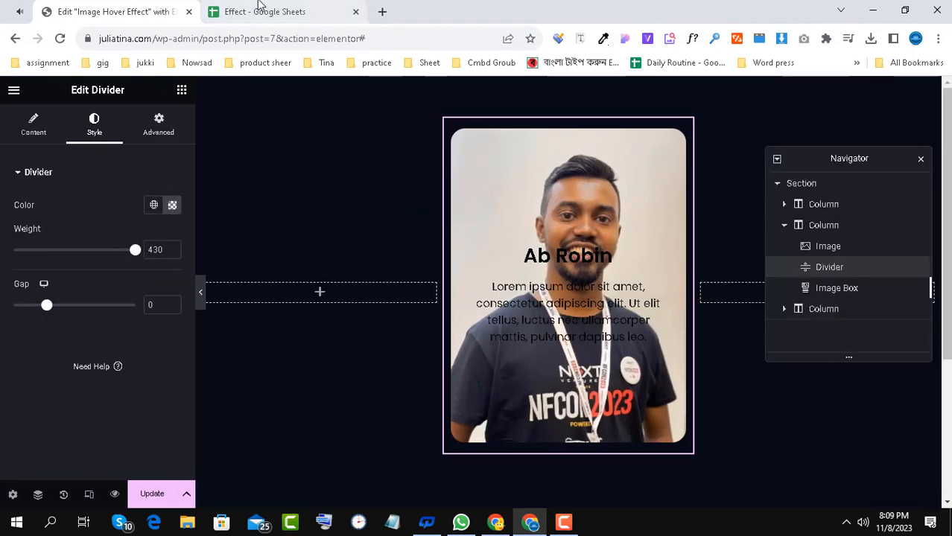
# Step: Copy the full CSS under "Code snippet for Image Hover Effect (on Section)" from the Effect spreadsheet and return to the Elementor editor
pyautogui.click(259, 8)
pyautogui.scroll(-1, 259, 348)
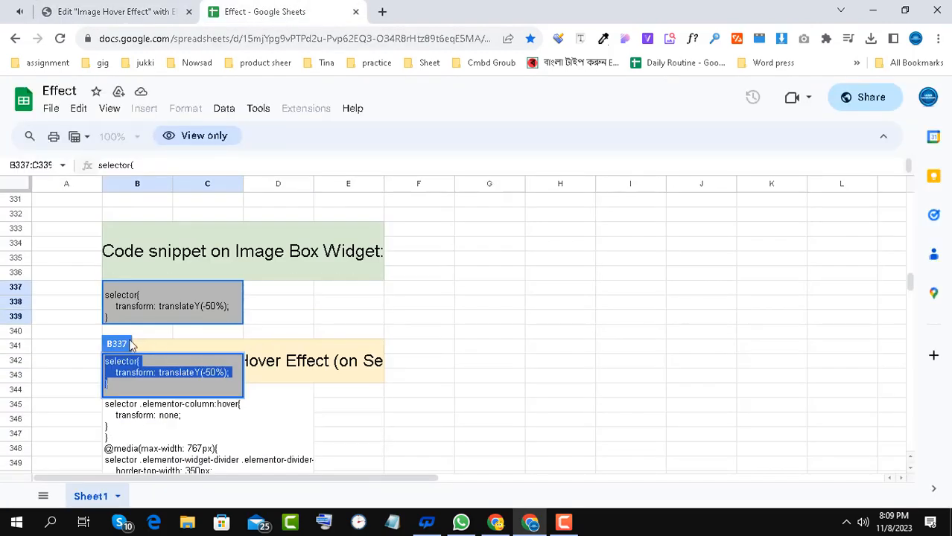
pyautogui.click(447, 345)
pyautogui.click(223, 357)
pyautogui.doubleClick(212, 358)
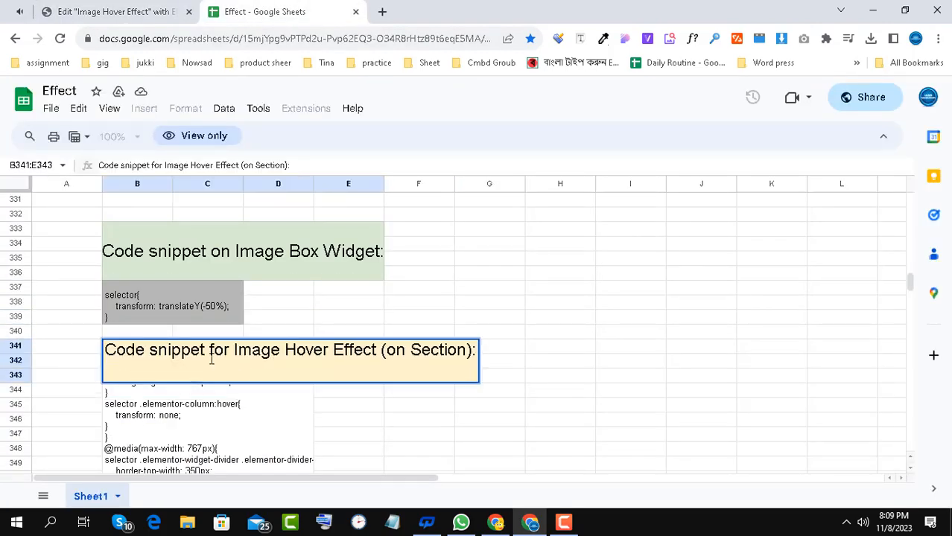
pyautogui.click(335, 401)
pyautogui.scroll(-1, 198, 323)
pyautogui.doubleClick(147, 288)
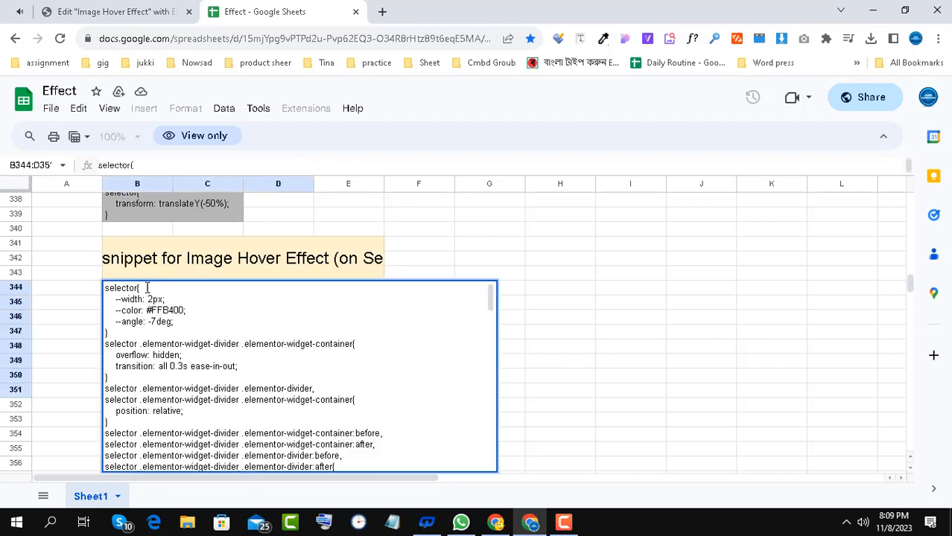
pyautogui.moveTo(112, 293); pyautogui.dragTo(118, 465)
pyautogui.click(82, 10)
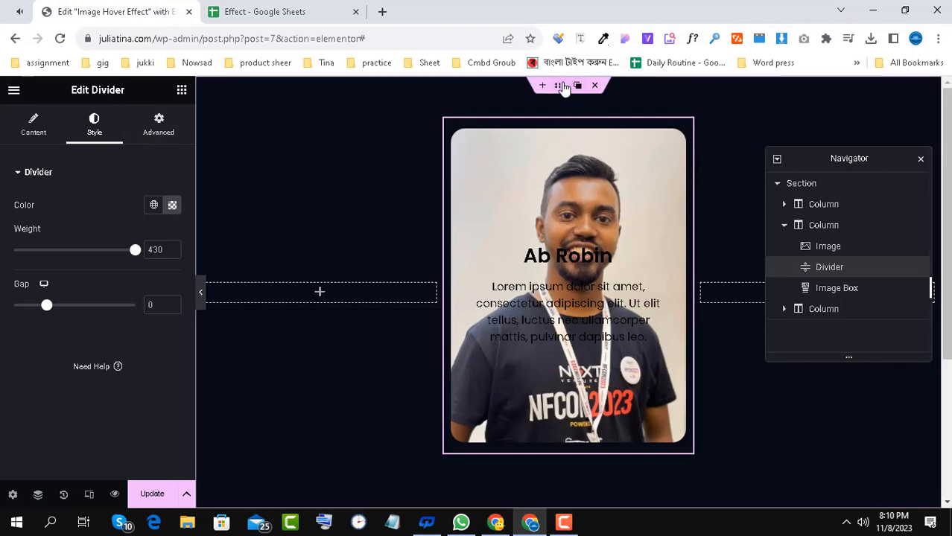
# Step: Paste the copied hover effect snippet into the section's custom CSS and preview the card's hover effect without the editing panel
pyautogui.click(564, 87)
pyautogui.scroll(-3, 74, 332)
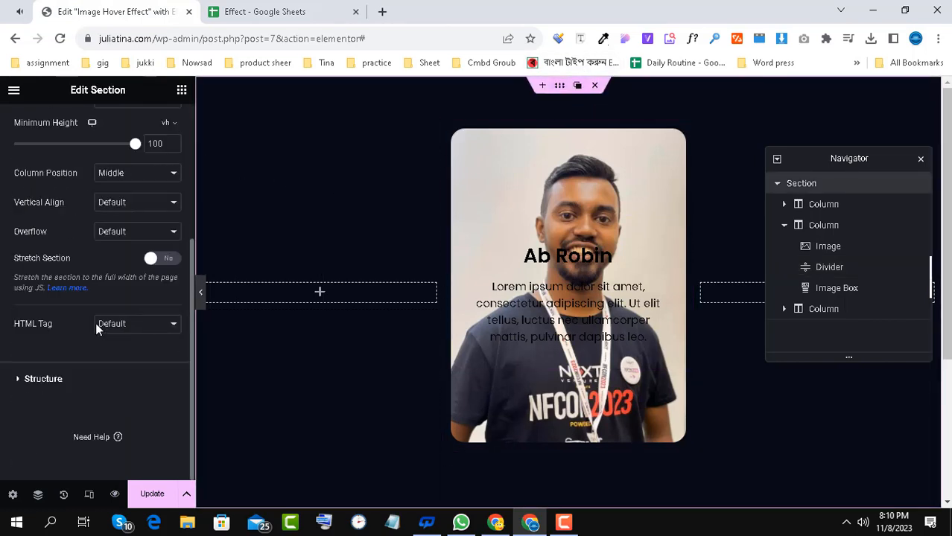
pyautogui.scroll(3, 73, 344)
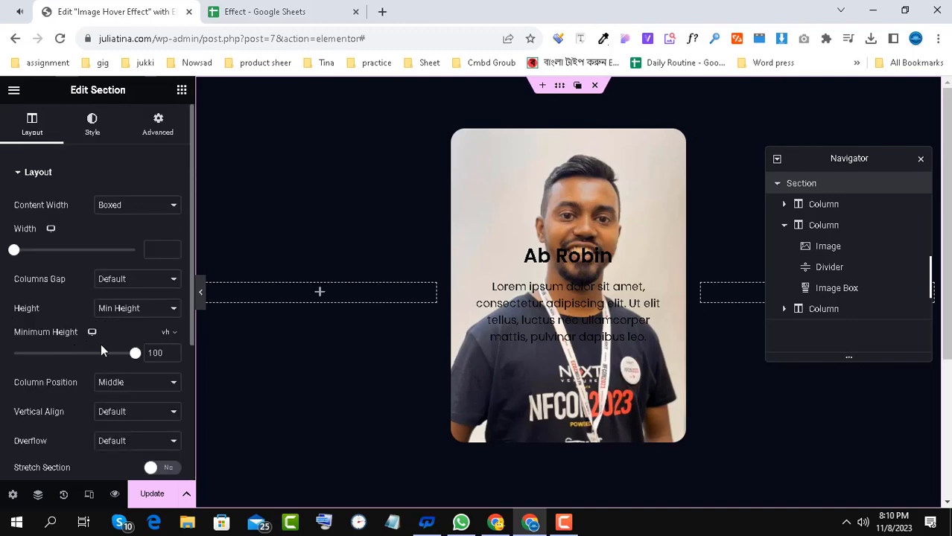
pyautogui.scroll(-3, 101, 347)
pyautogui.scroll(3, 102, 344)
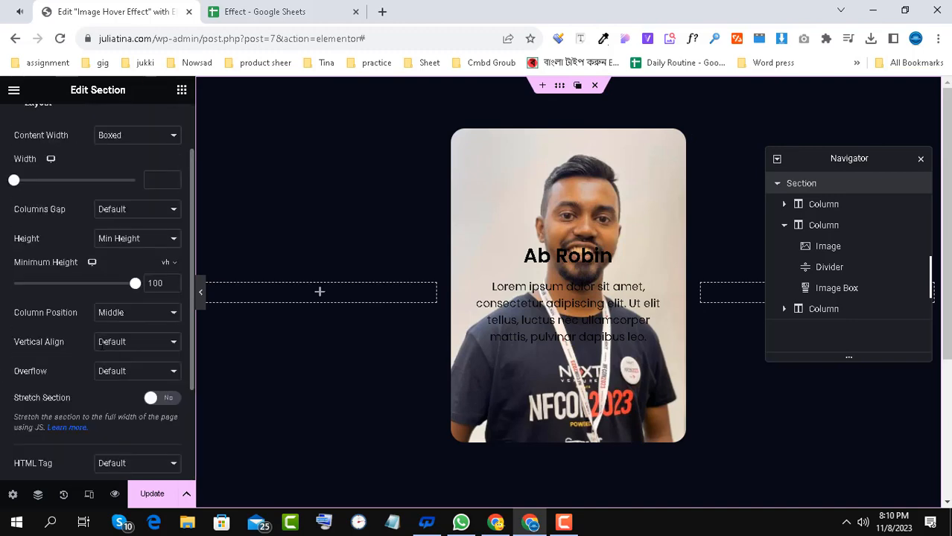
pyautogui.click(165, 142)
pyautogui.scroll(-2, 140, 305)
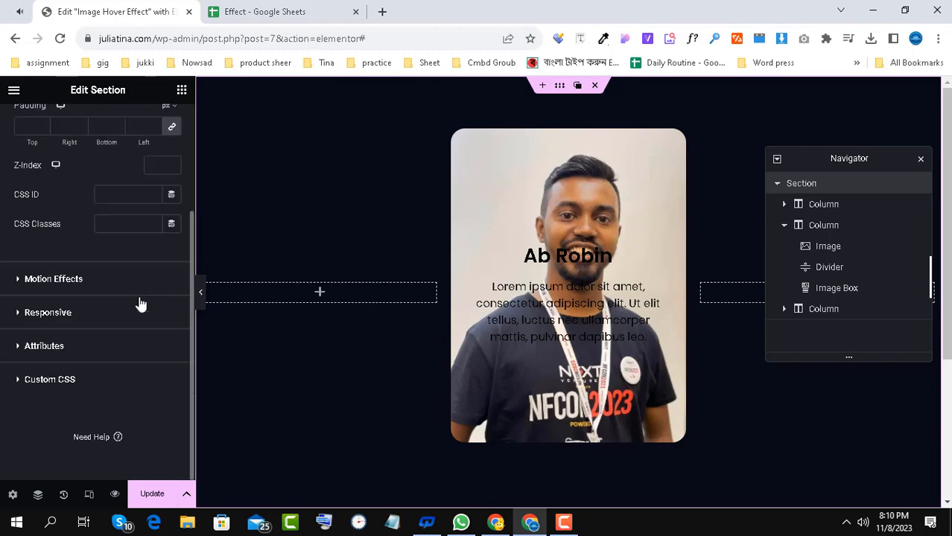
pyautogui.click(50, 379)
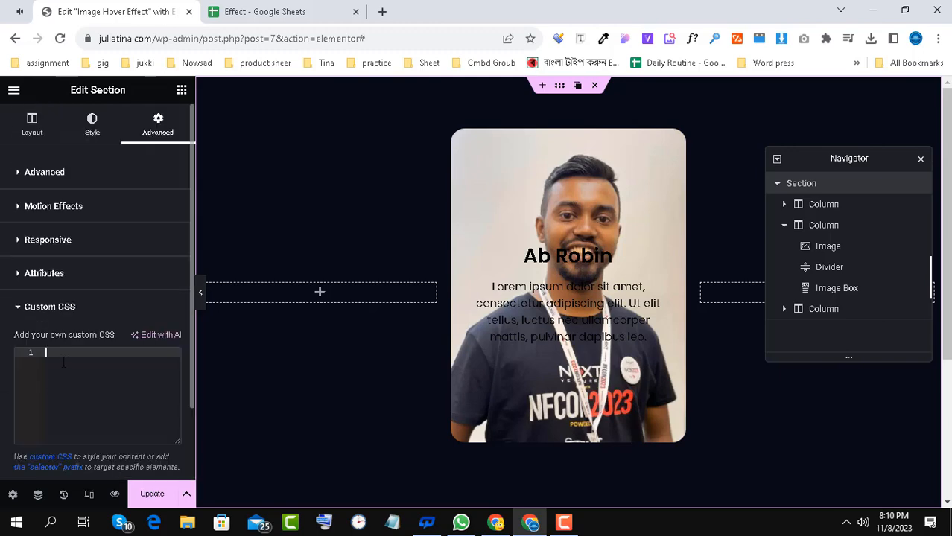
pyautogui.hotkey('ctrl', 'v')
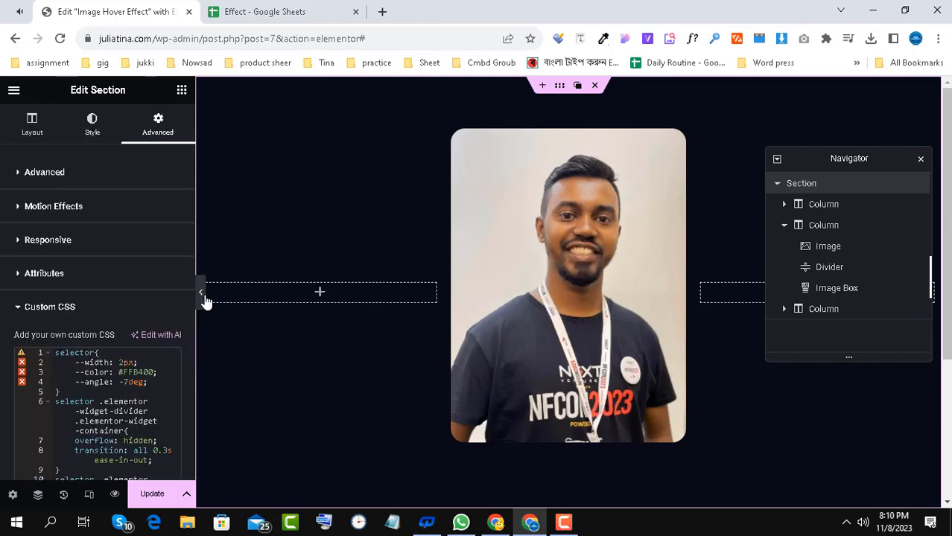
pyautogui.click(201, 294)
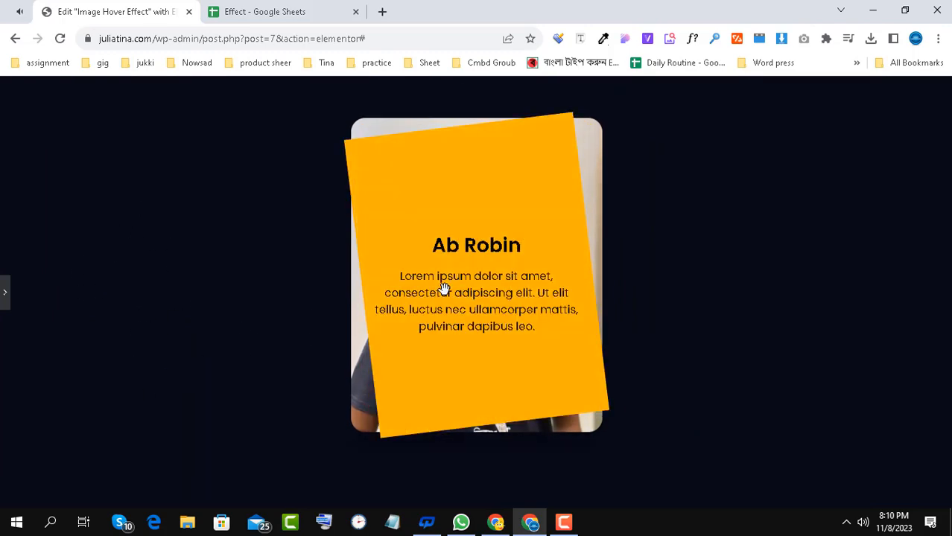
pyautogui.click(4, 292)
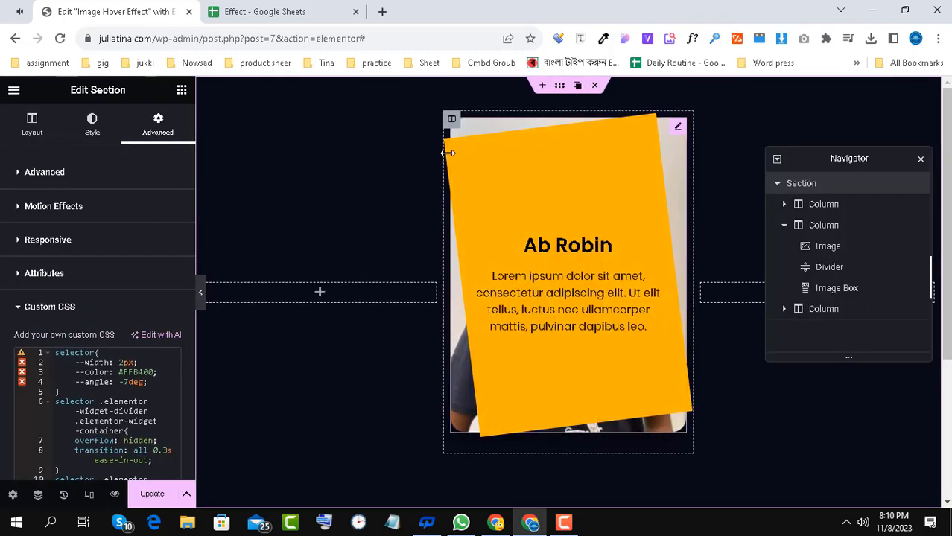
# Step: Set the divider's border radius to 20 px on all corners and preview the card's hover effect without the editing panel
pyautogui.click(779, 269)
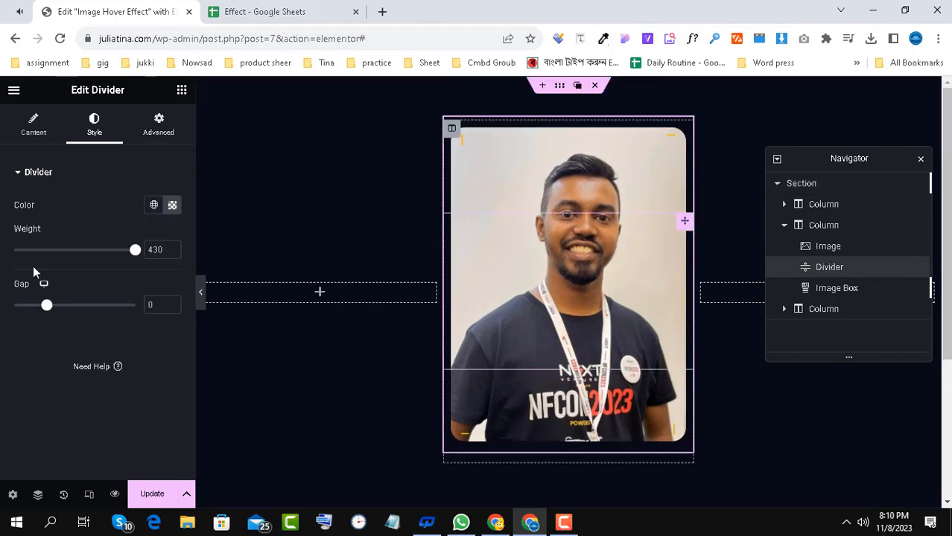
pyautogui.click(158, 123)
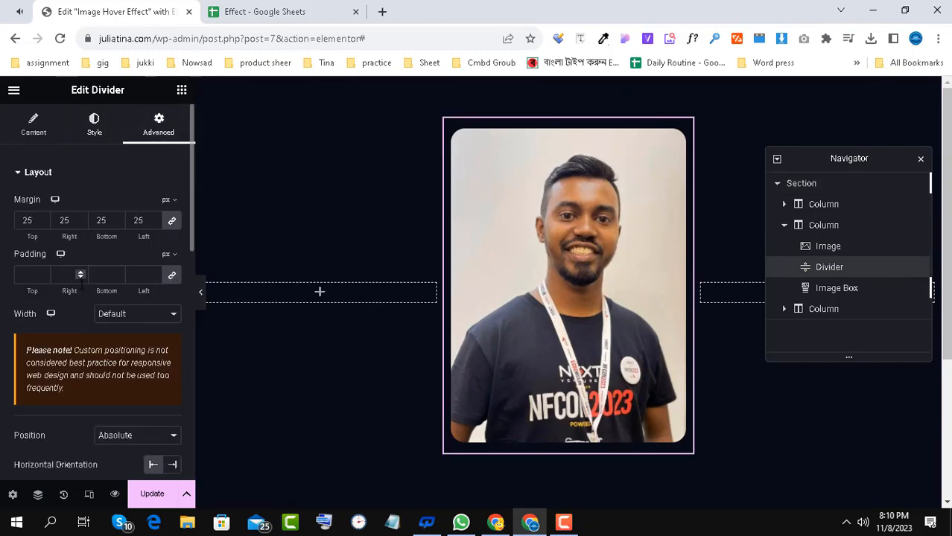
pyautogui.scroll(-8, 112, 313)
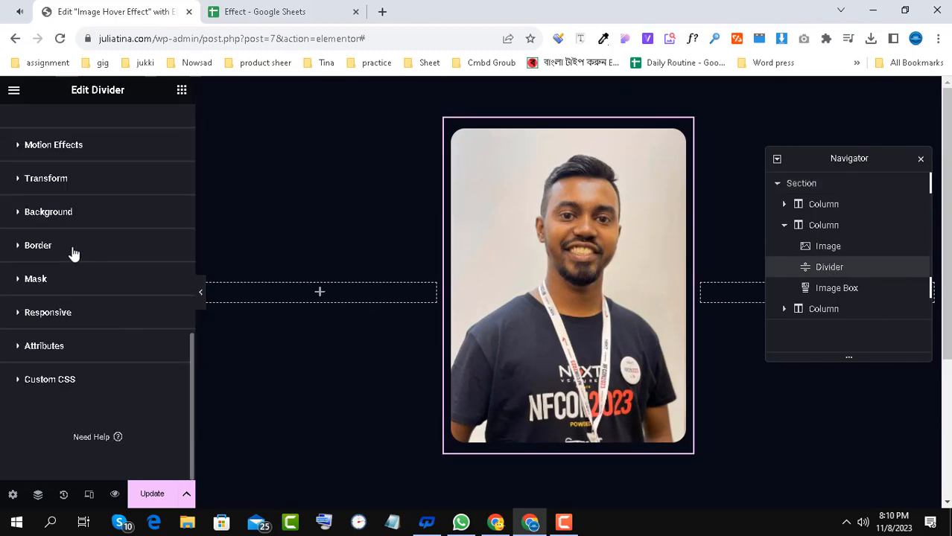
pyautogui.click(74, 253)
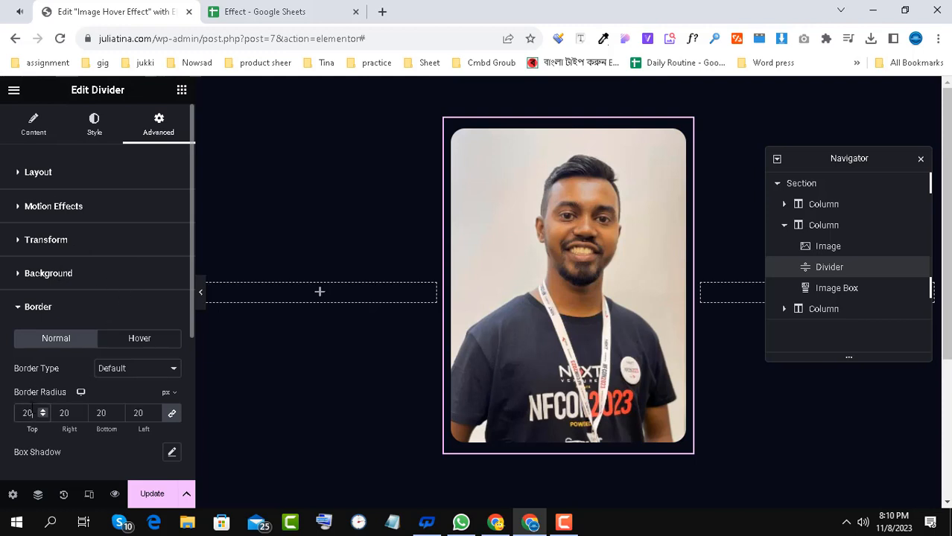
pyautogui.click(202, 293)
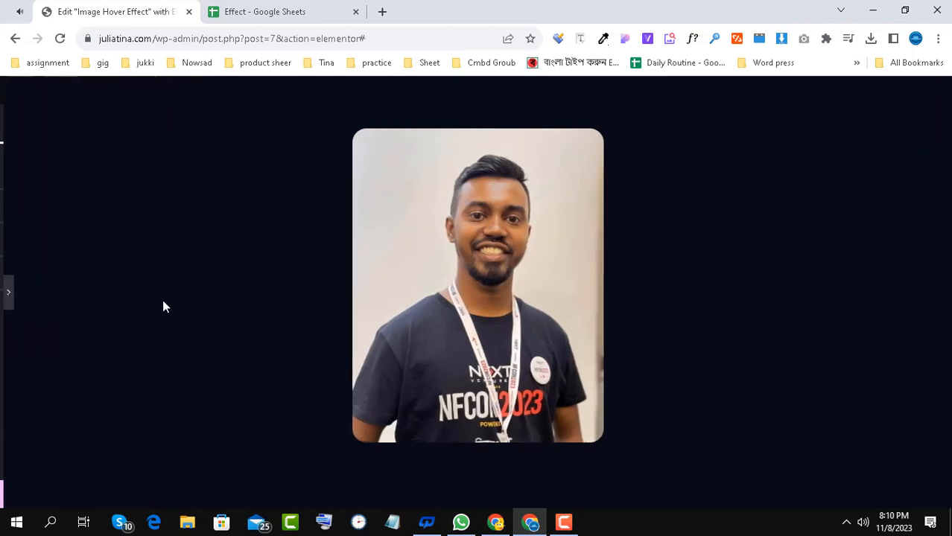
pyautogui.moveTo(423, 265)
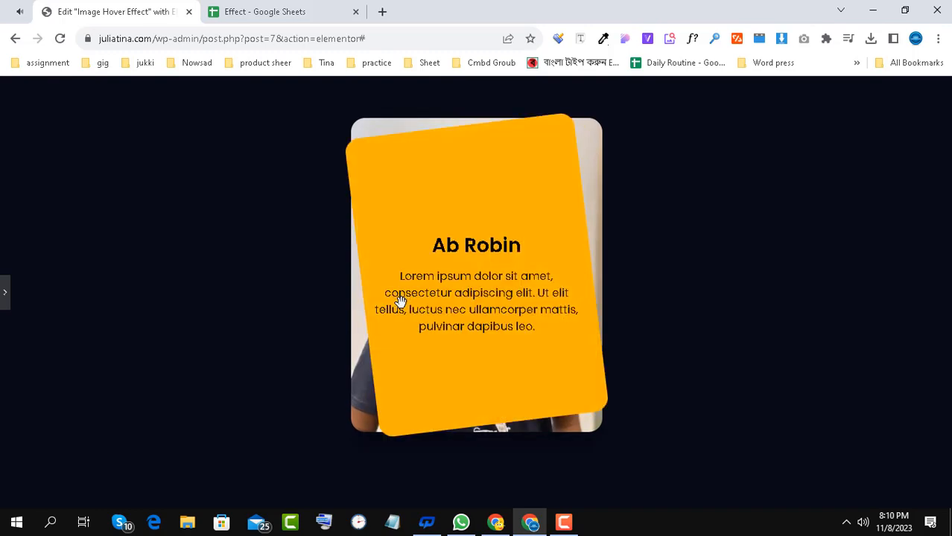
pyautogui.click(4, 293)
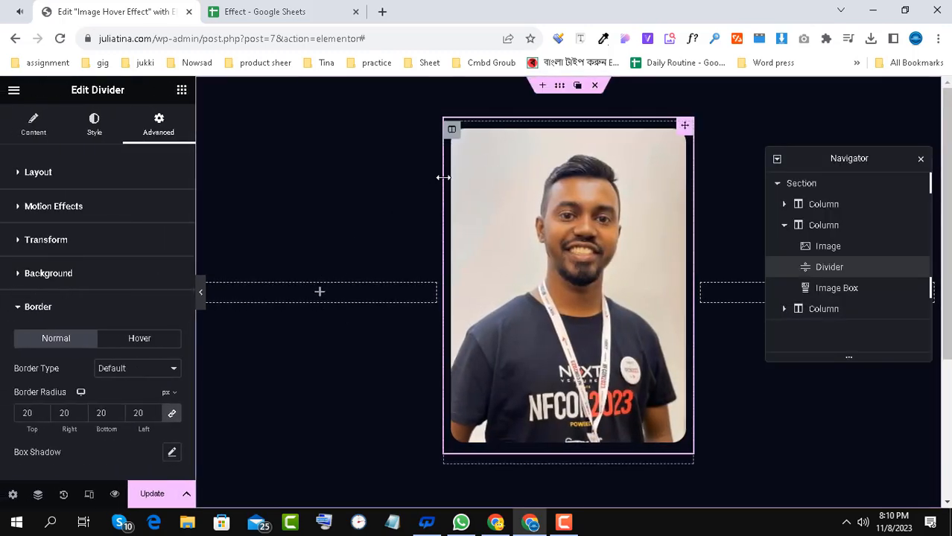
# Step: Duplicate the column containing the finished hover card twice to make three cards in the section
pyautogui.moveTo(449, 126)
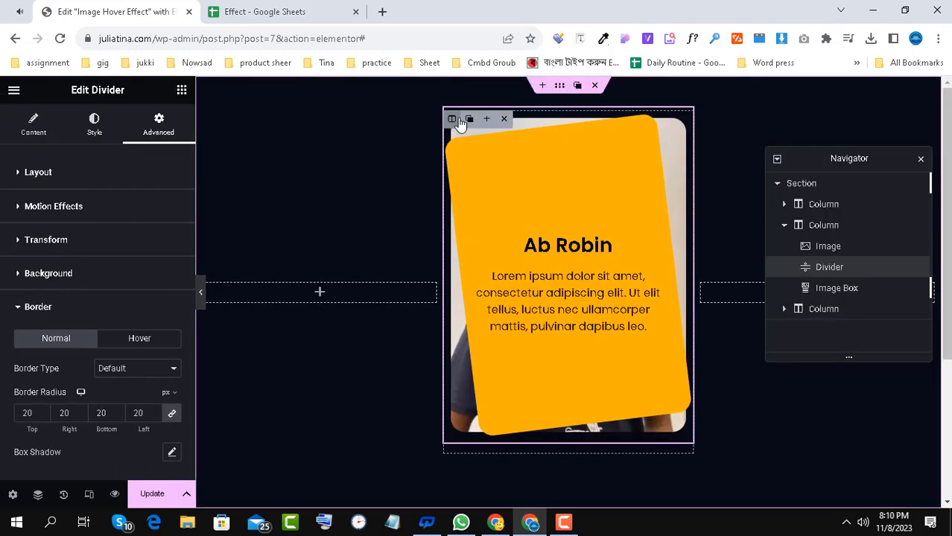
pyautogui.click(468, 119)
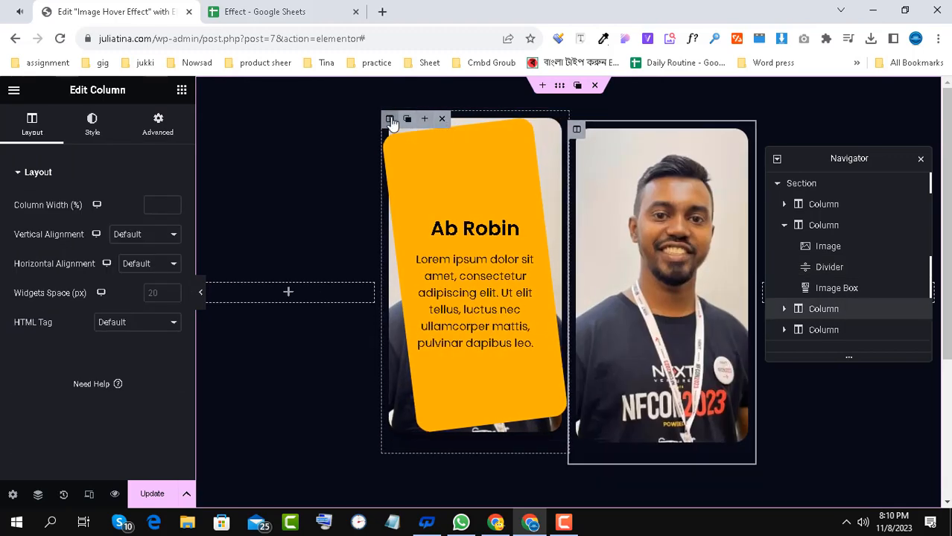
pyautogui.click(408, 120)
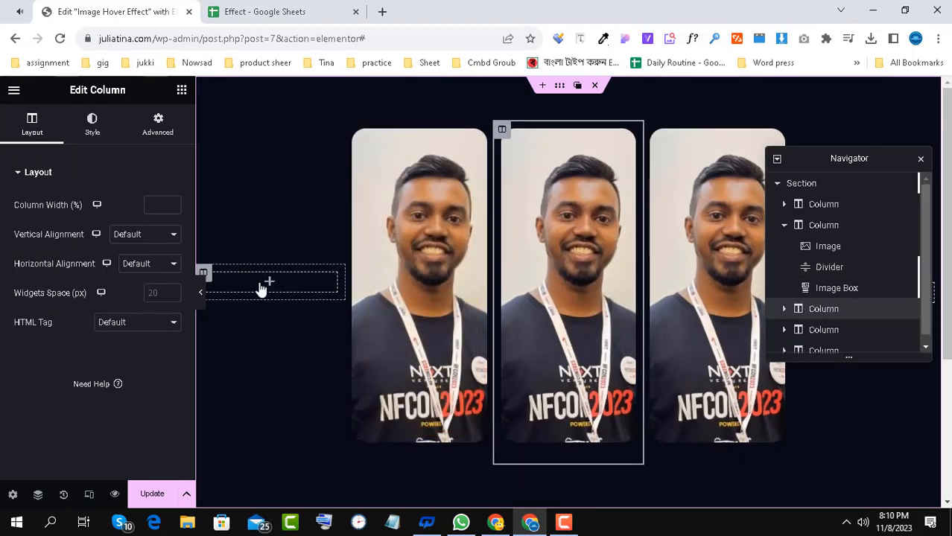
# Step: Delete the empty column before the first card and close the Navigator
pyautogui.click(260, 274)
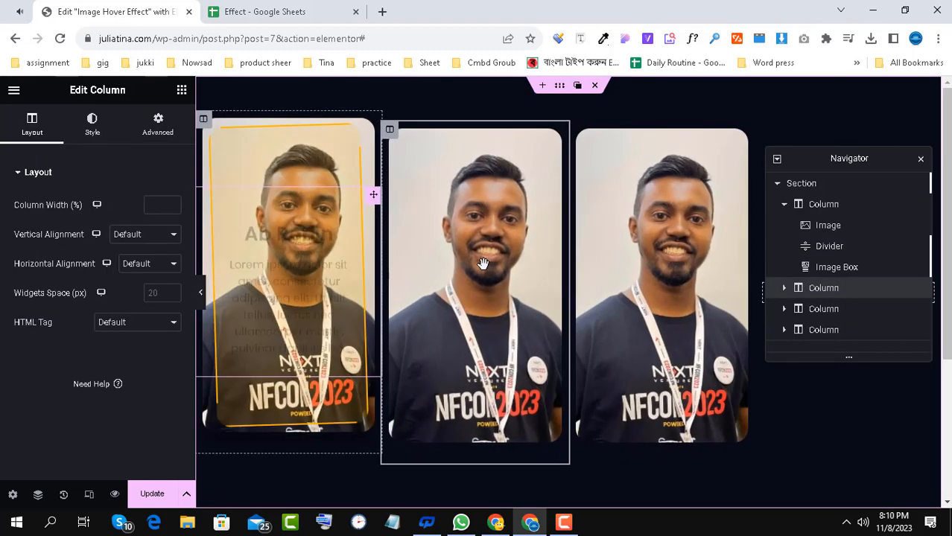
pyautogui.click(920, 161)
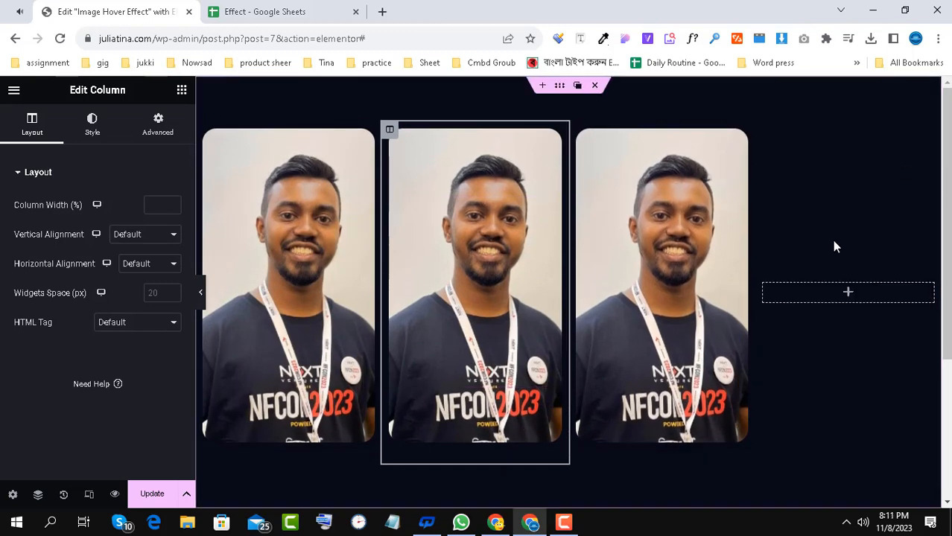